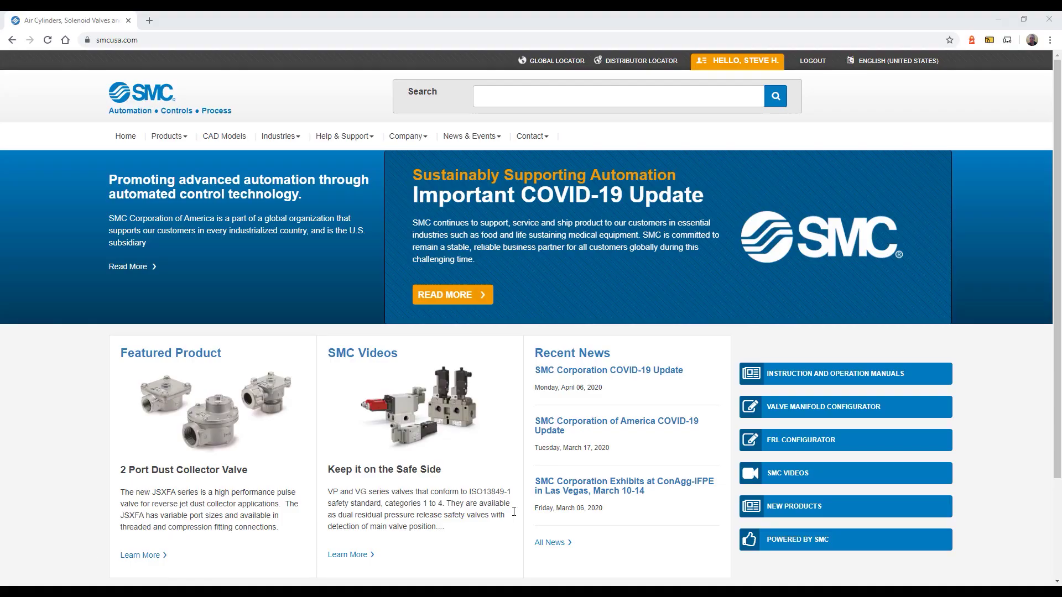
Step: Start a new FRL configurator project with N3/8" port size
click(859, 439)
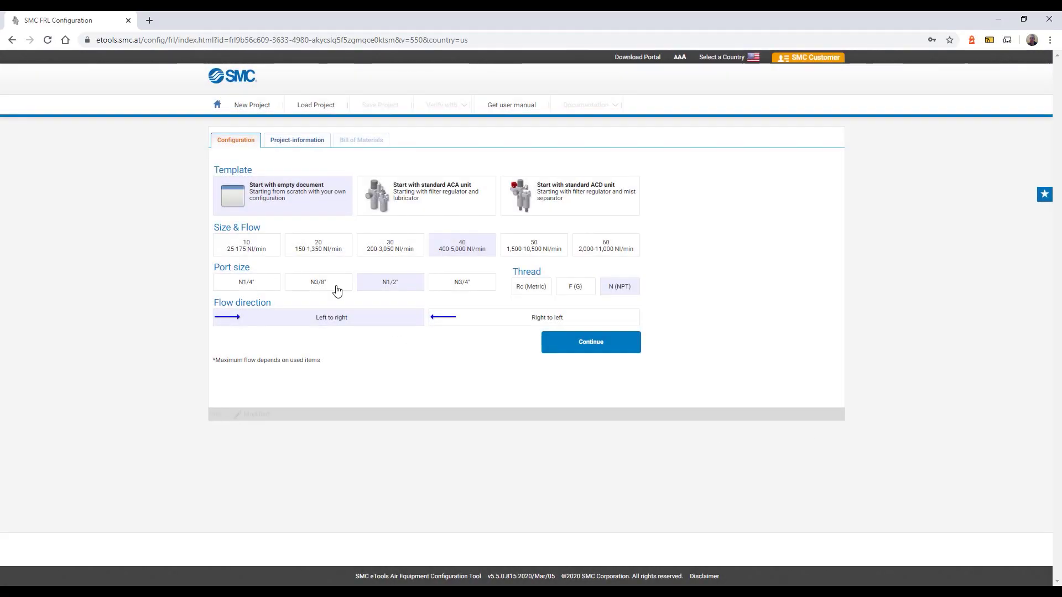
click(336, 288)
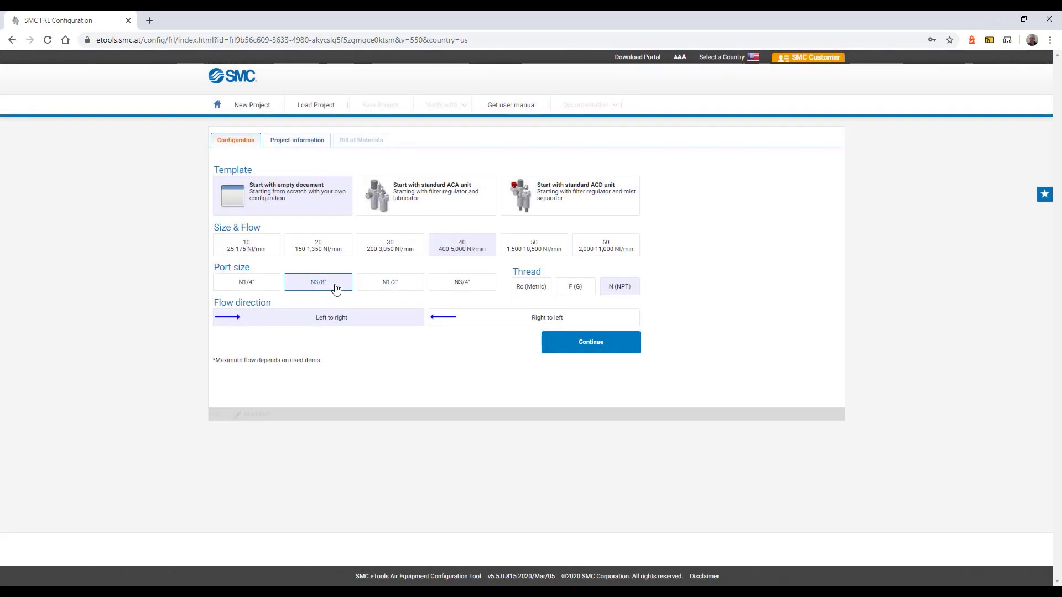
click(608, 347)
Step: Add the VHS hand valve, AF filter, AFD separator, IDG dryer and ITV regulator to the unit
click(373, 173)
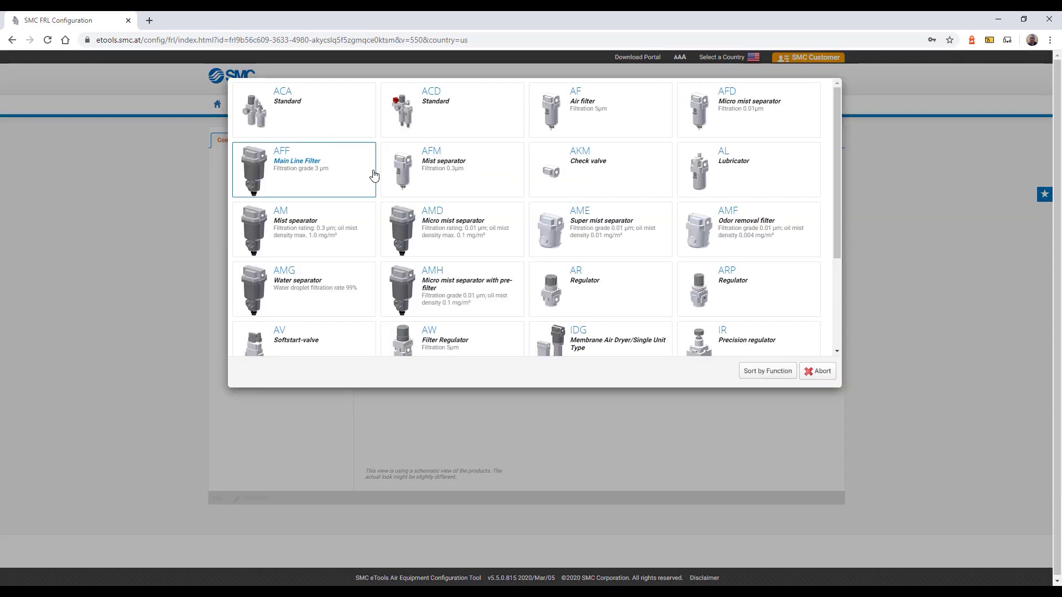
scroll(548, 299, down, 5)
click(547, 297)
click(412, 271)
click(624, 115)
click(482, 292)
click(753, 114)
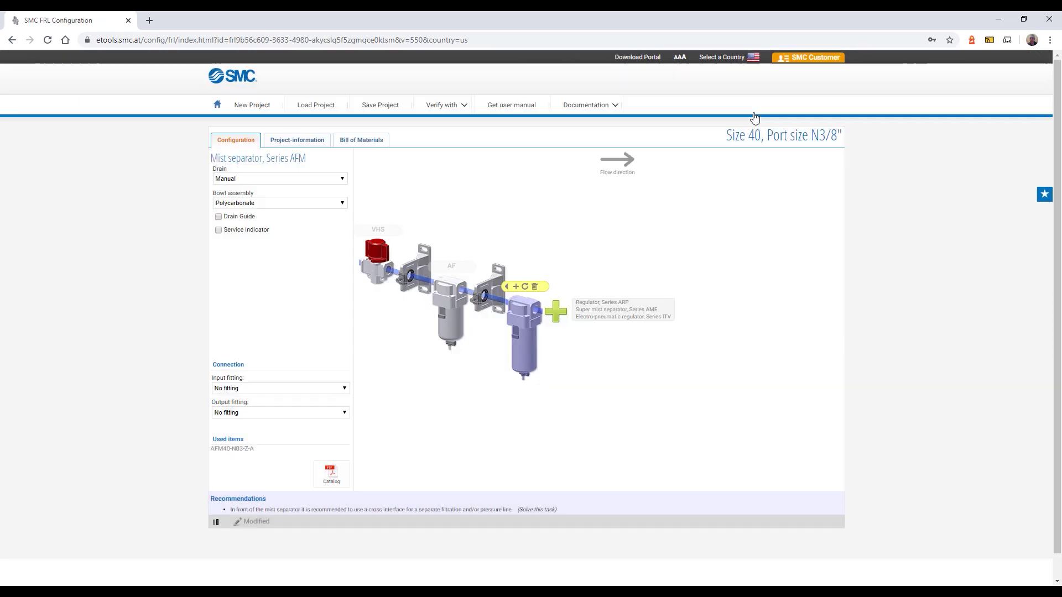
click(685, 326)
scroll(621, 334, down, 2)
click(575, 260)
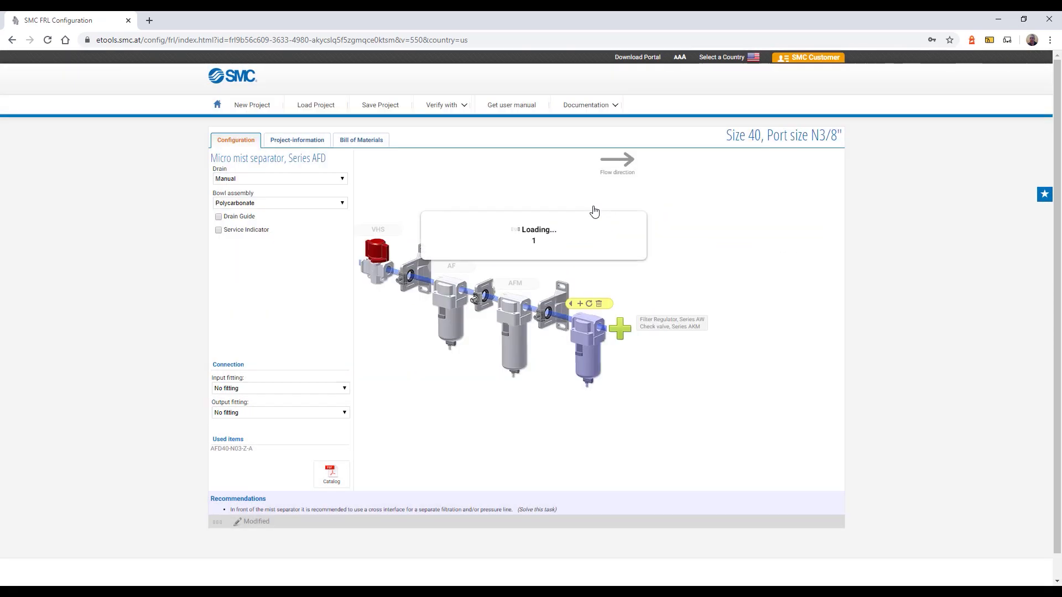
click(699, 335)
click(428, 250)
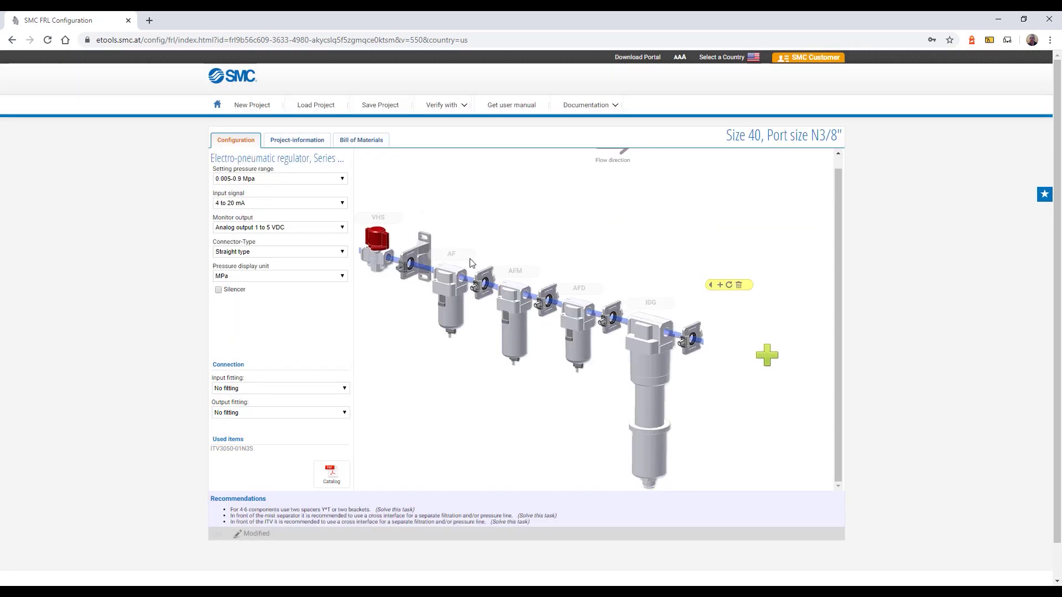
Step: Set both input and output fittings to Straight fitting ø3/8"
click(308, 389)
click(277, 430)
click(271, 413)
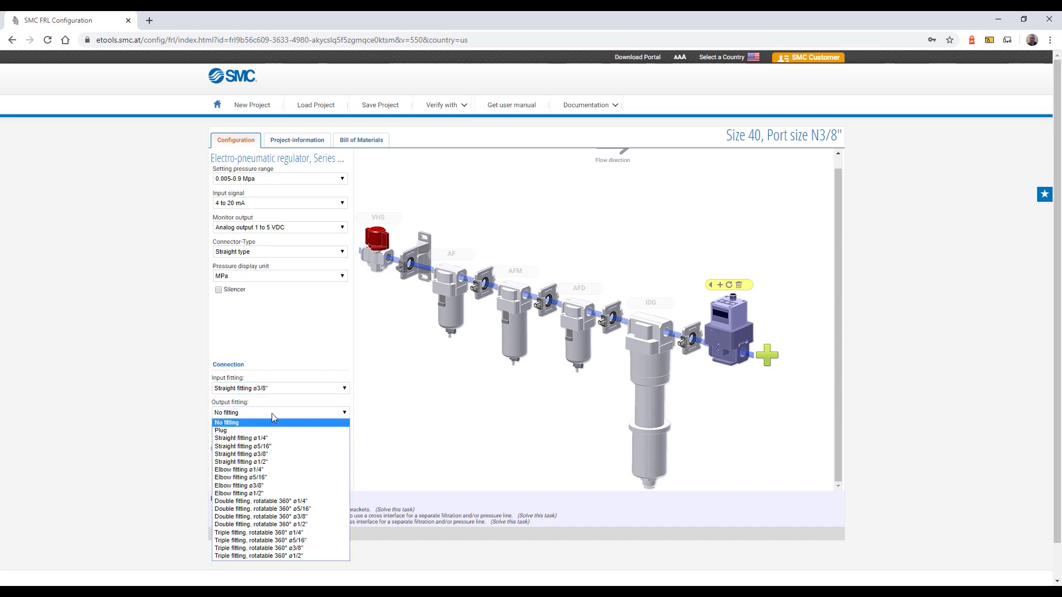
click(276, 454)
Step: Check the bill of materials and 3-D preview, then download the unit's CAD file
click(361, 140)
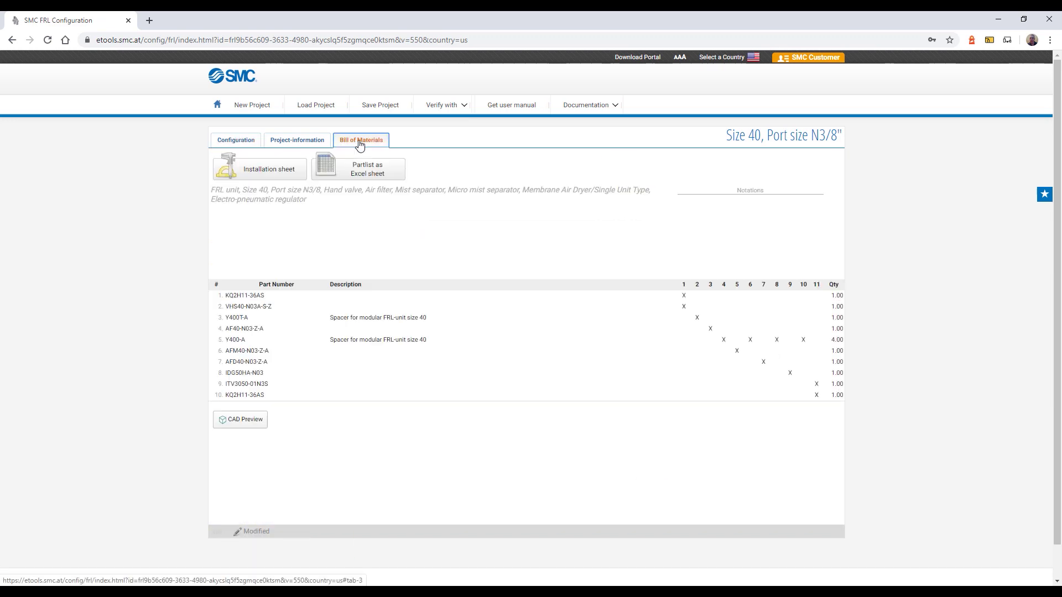
click(247, 420)
drag(517, 260, 581, 254)
scroll(678, 206, up, 3)
click(339, 360)
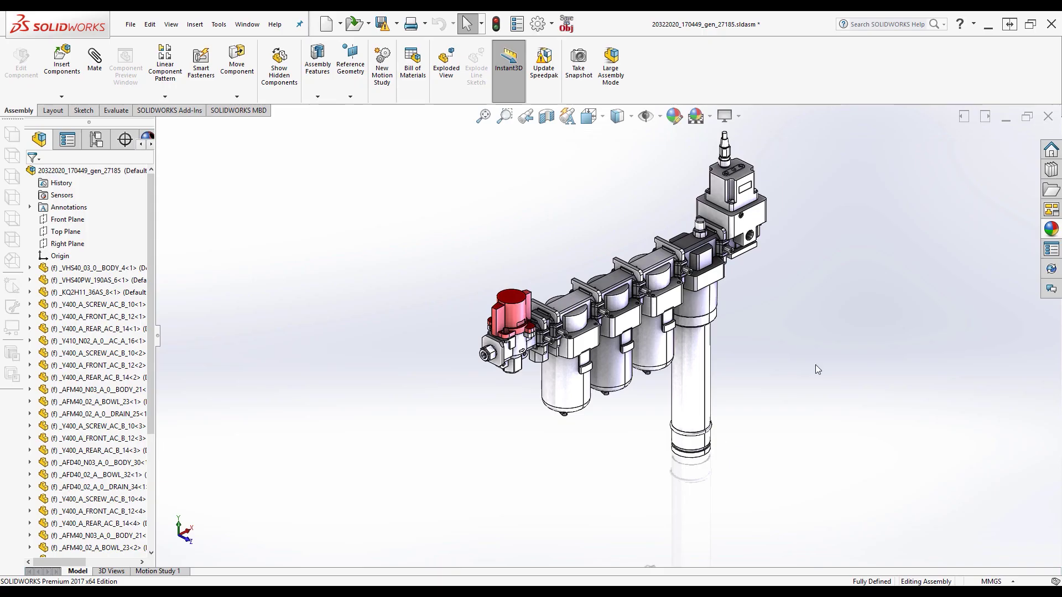
Step: View the FRL assembly in front view (Ctrl+1), then isometric view (Ctrl+7)
key(ctrl+1)
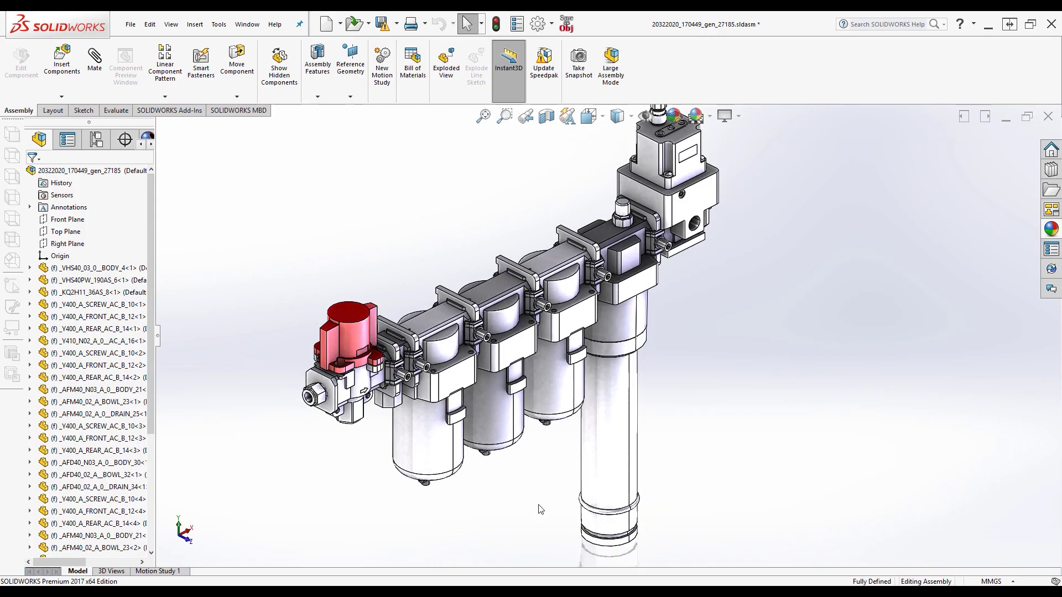
key(ctrl+7)
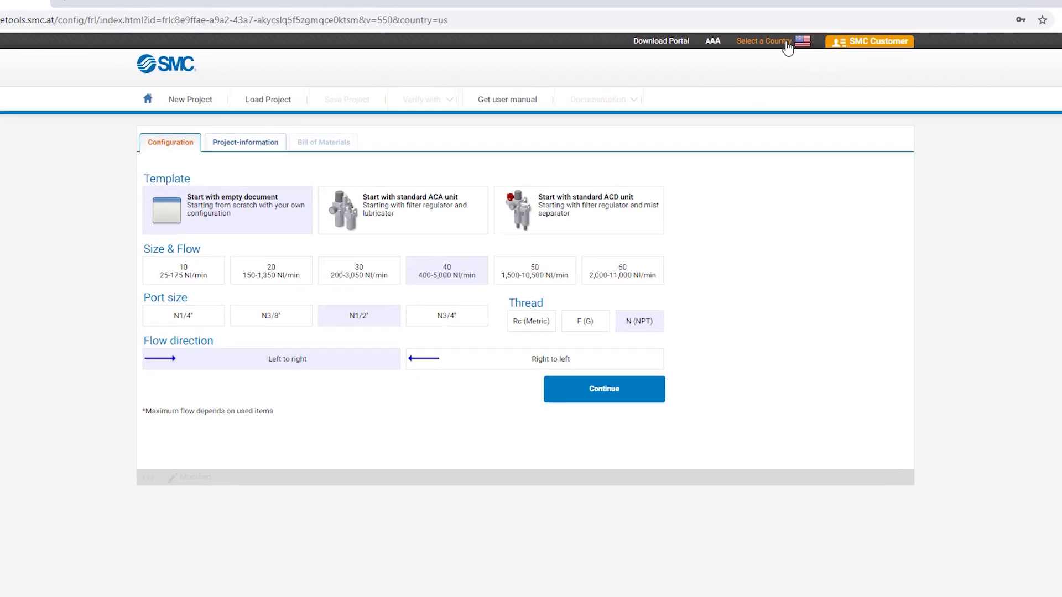
Step: Keep United States as the country and choose unit size 30, keeping N3/8" ports
click(735, 55)
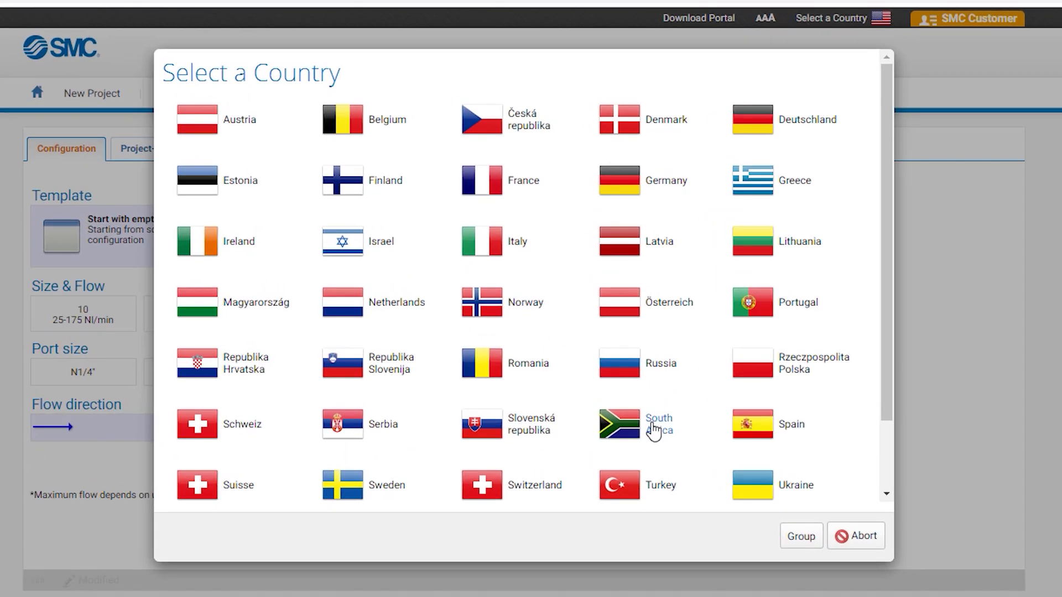
scroll(653, 431, down, 2)
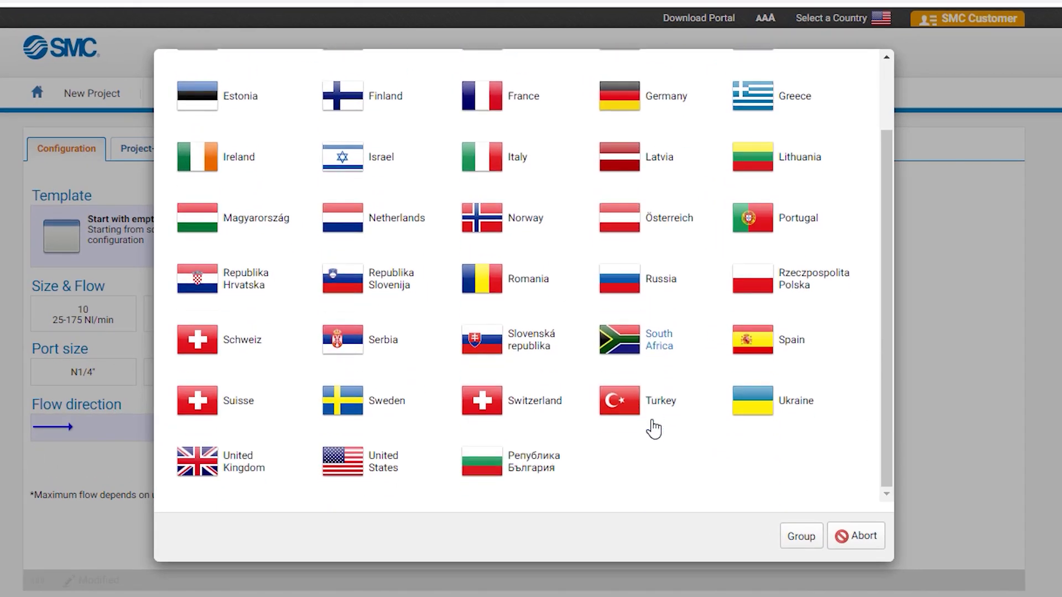
click(379, 469)
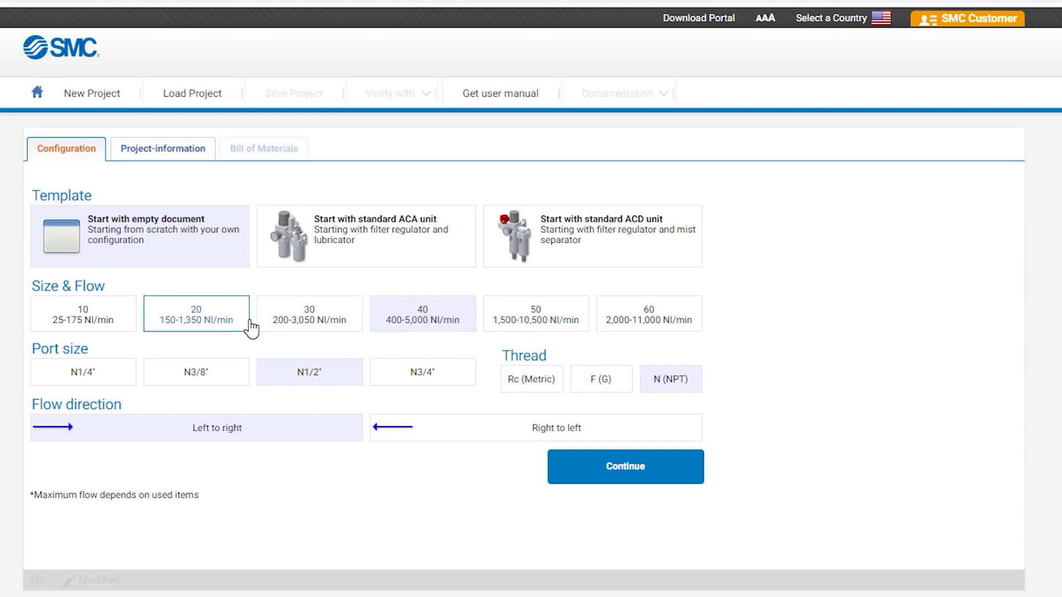
click(307, 323)
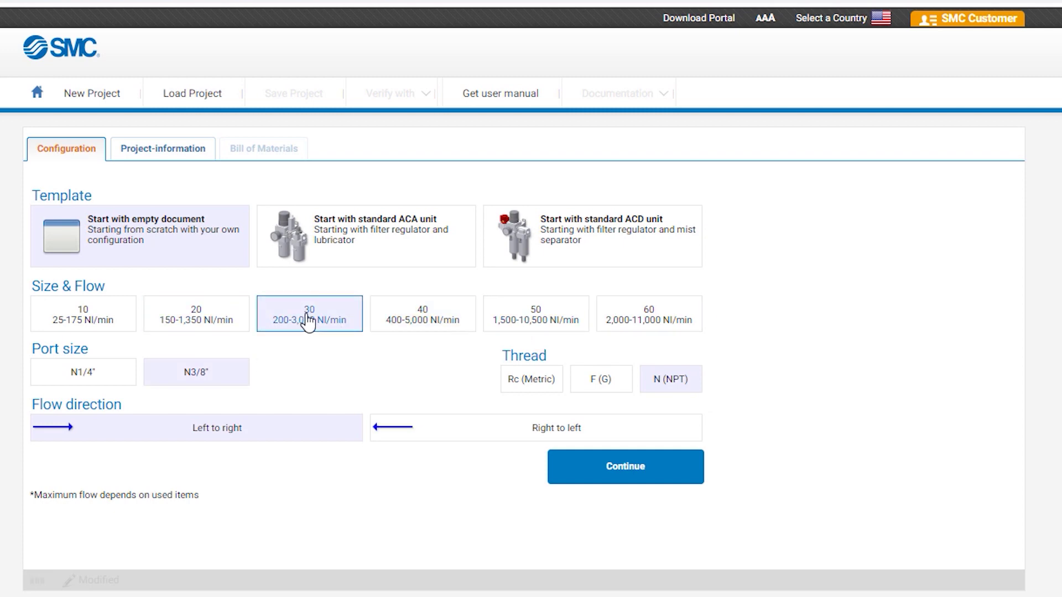
Step: Switch the unit size back to 40 and load smcusa.com in a new tab
click(465, 318)
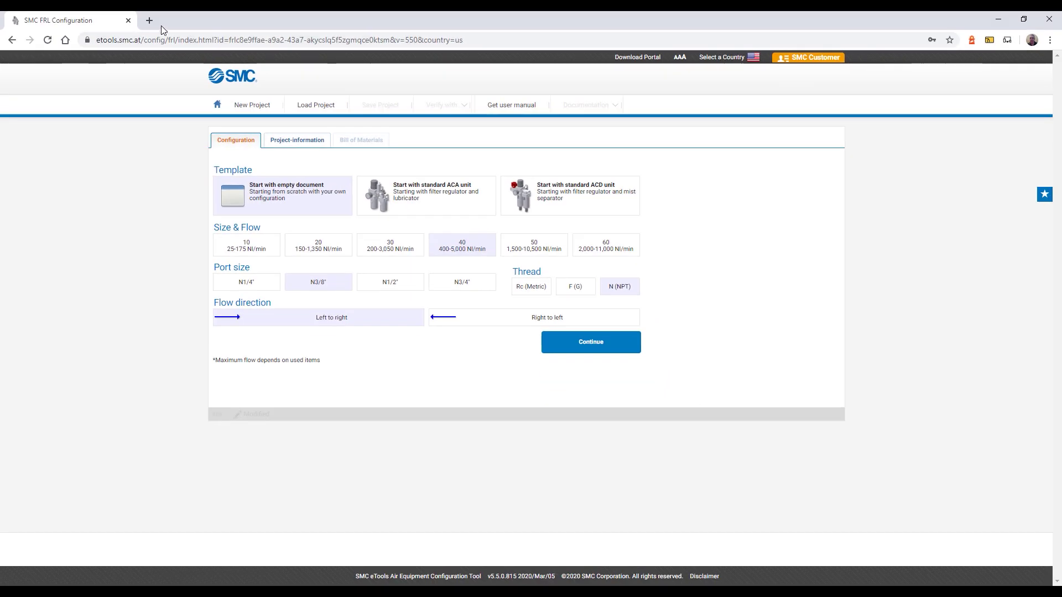
click(119, 12)
text(smcusa.com)
key(Return)
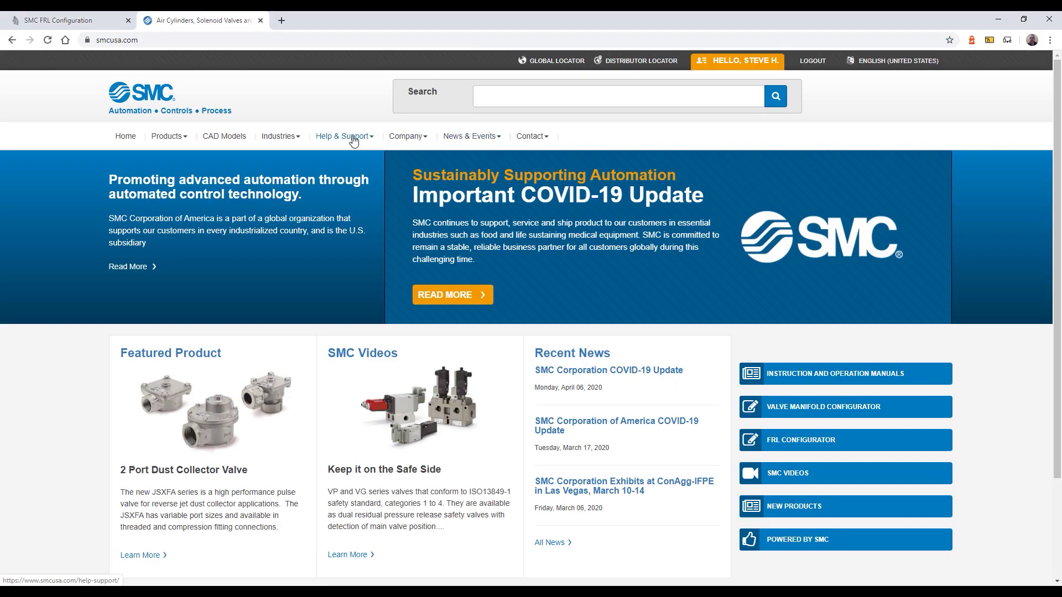
Step: Go to Help & Support > eTools and scroll through the web tools list
click(354, 136)
mouse_move(394, 266)
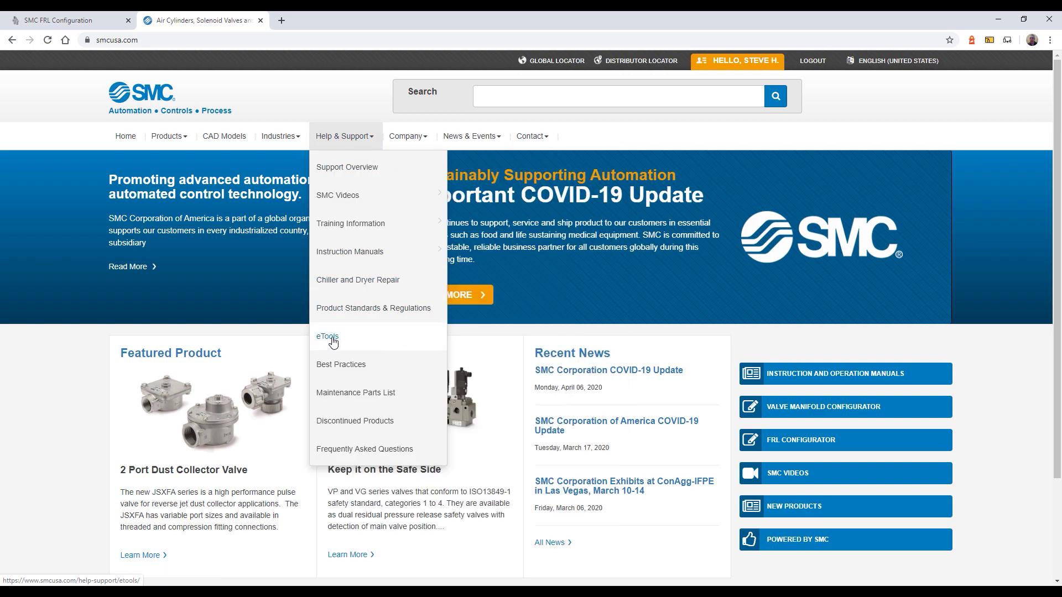
click(326, 336)
scroll(905, 450, down, 15)
scroll(905, 450, down, 12)
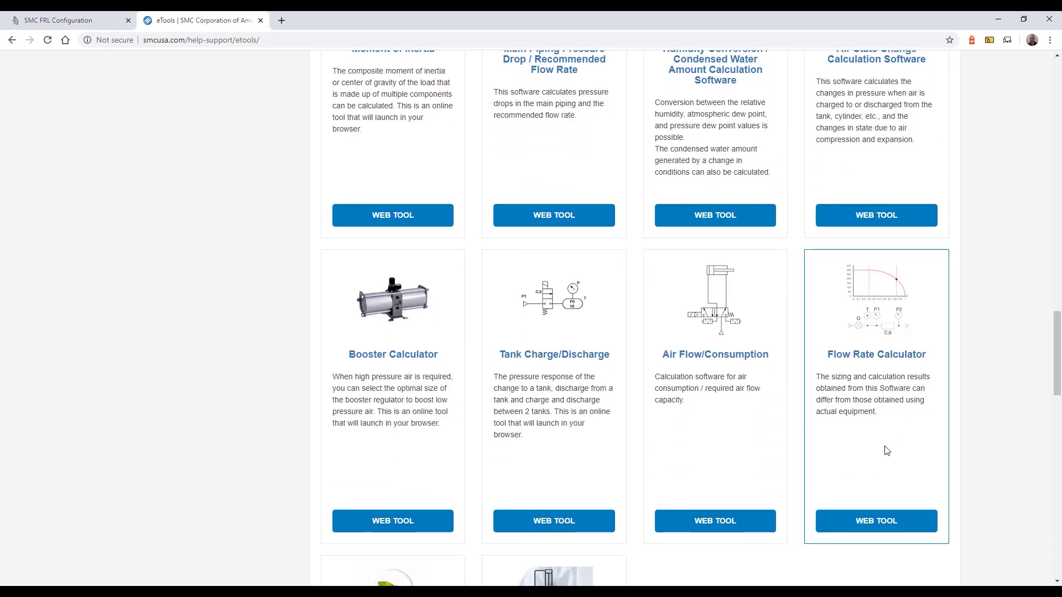
Step: Back in the configurator, compare size 10, then confirm size 30 with N3/8" NPT ports
click(98, 22)
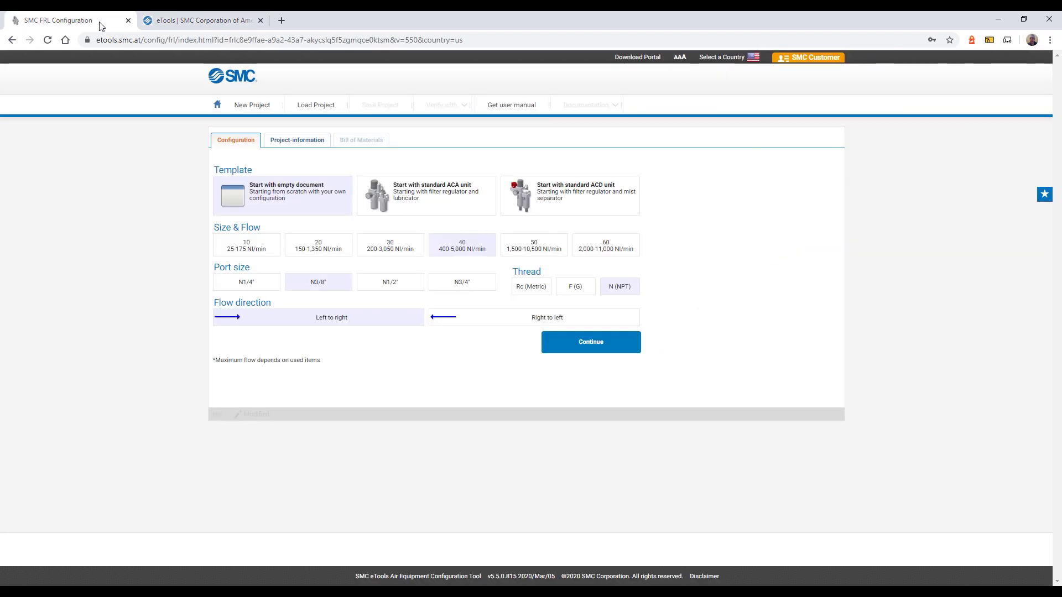
click(409, 250)
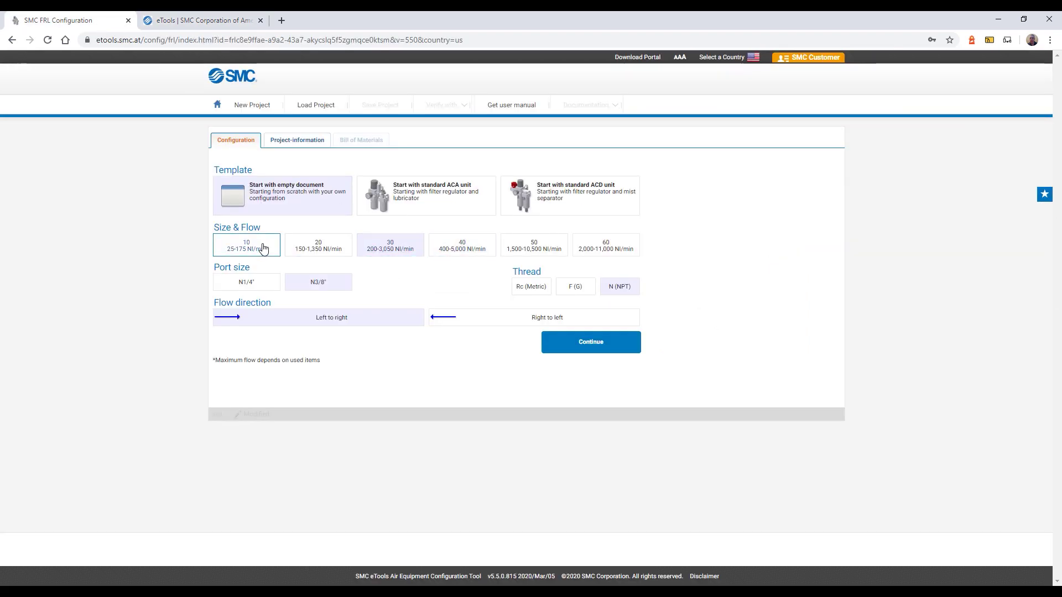
click(263, 249)
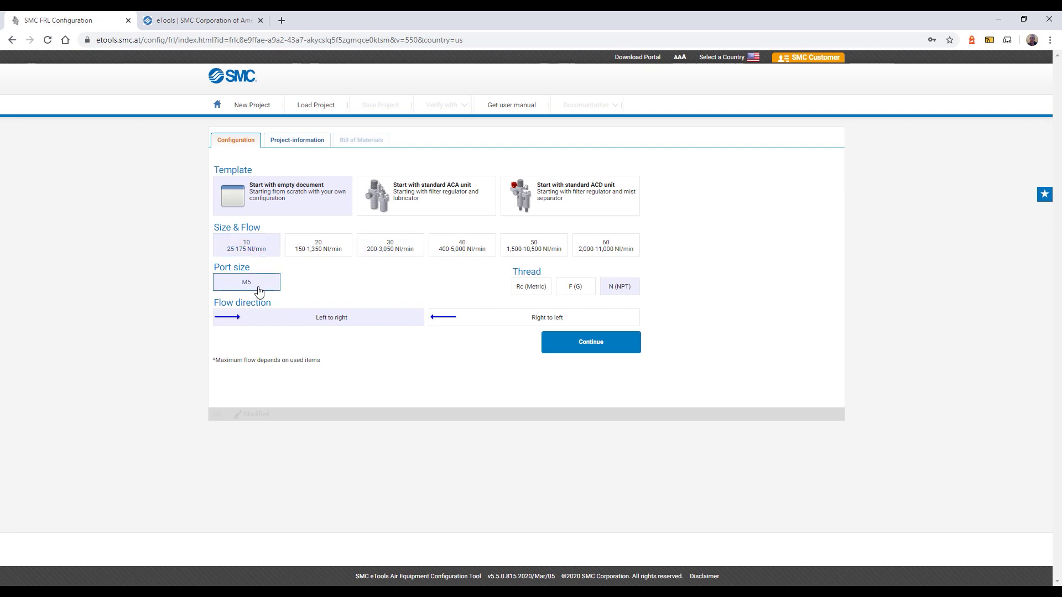
click(377, 251)
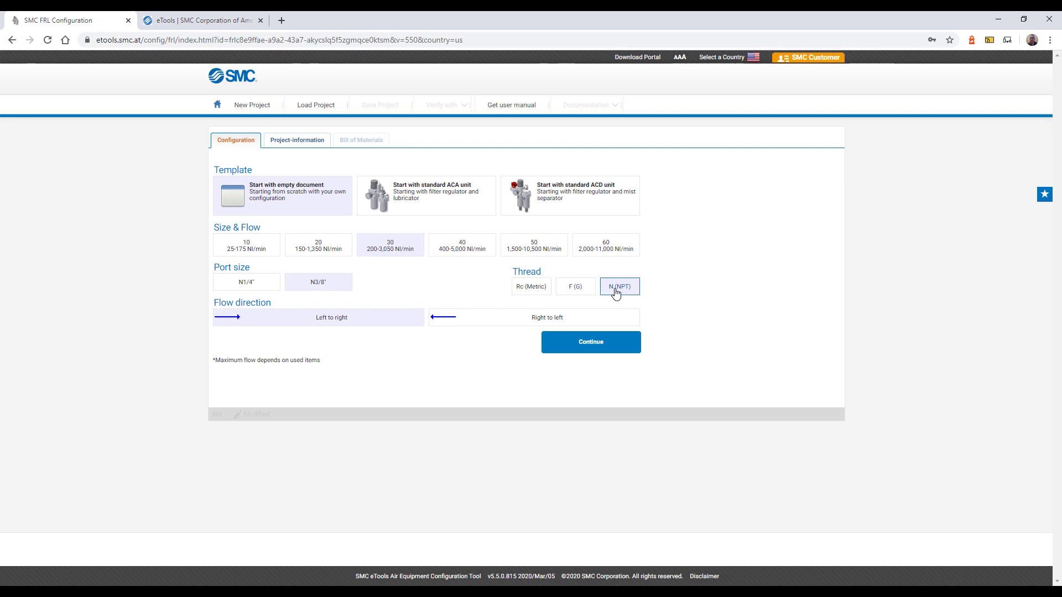
click(607, 350)
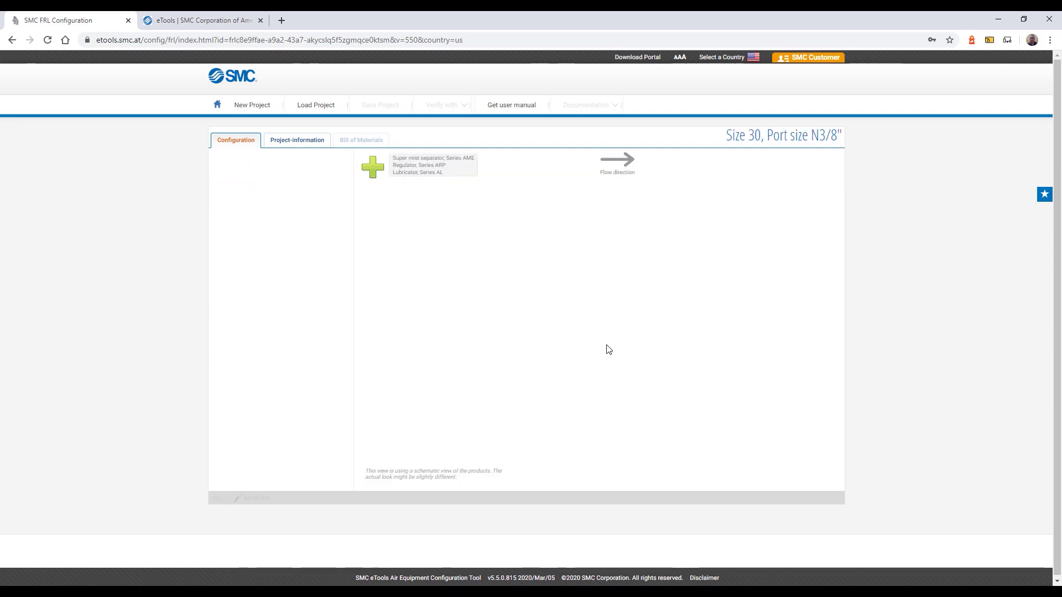
click(372, 167)
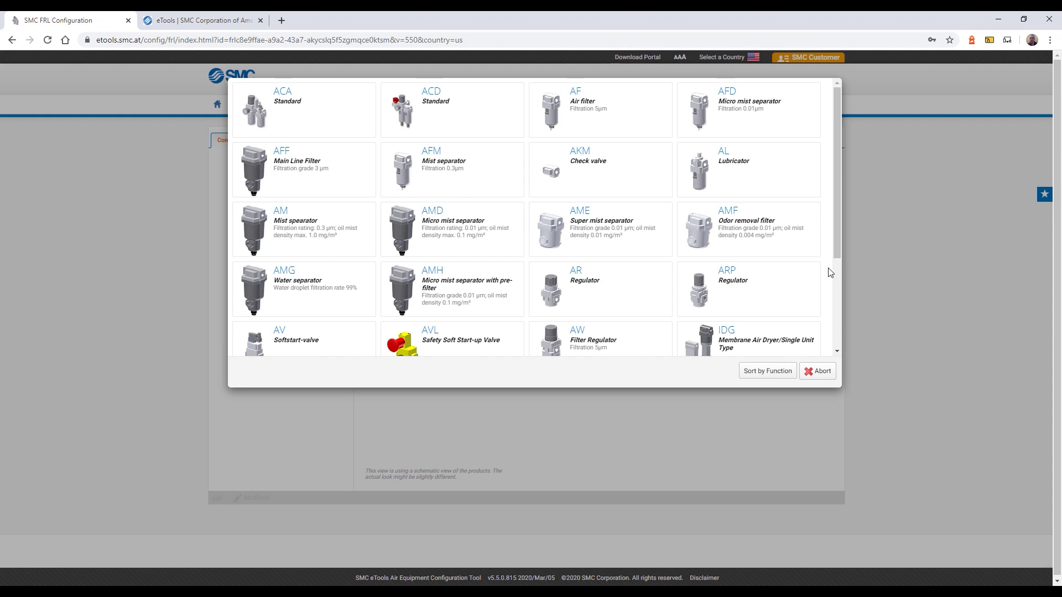
scroll(829, 272, down, 1)
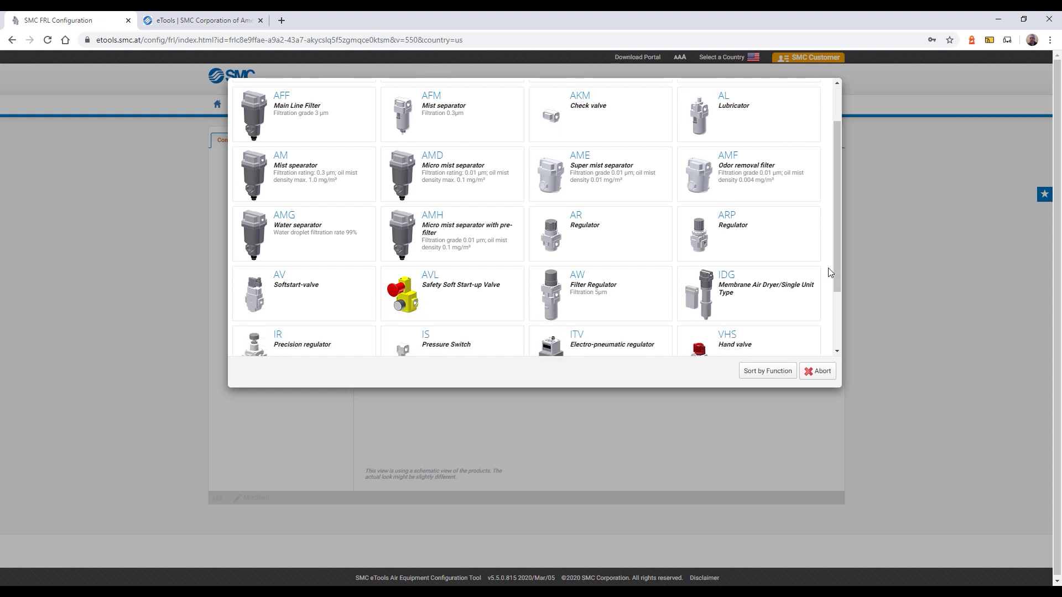
scroll(830, 272, down, 2)
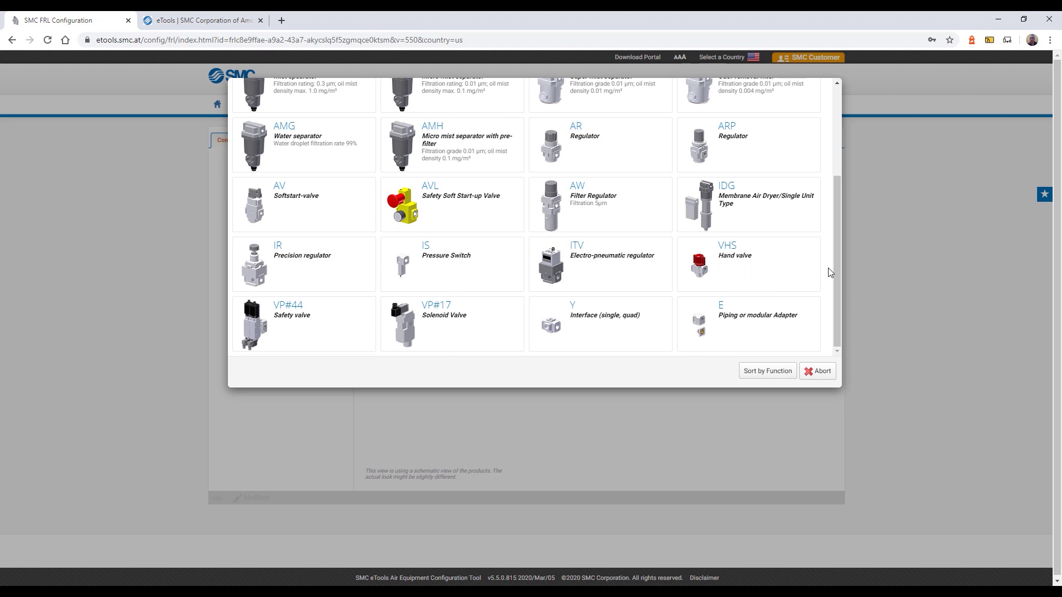
scroll(830, 272, up, 3)
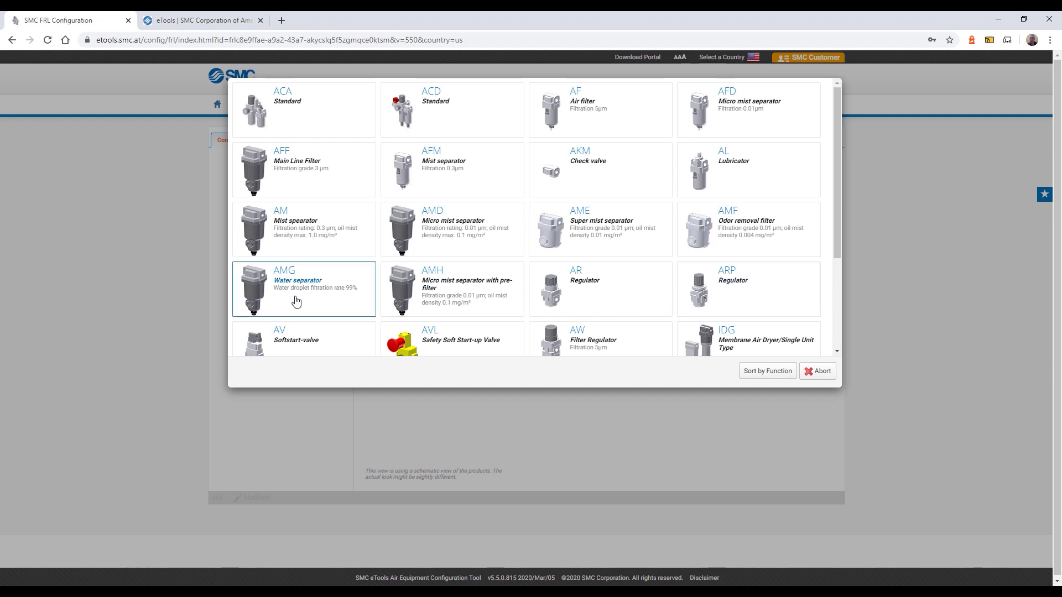
Step: Add the AMG water separator, insert the recommended AFF filter before it, and inspect the Y300T-A bracket
click(289, 299)
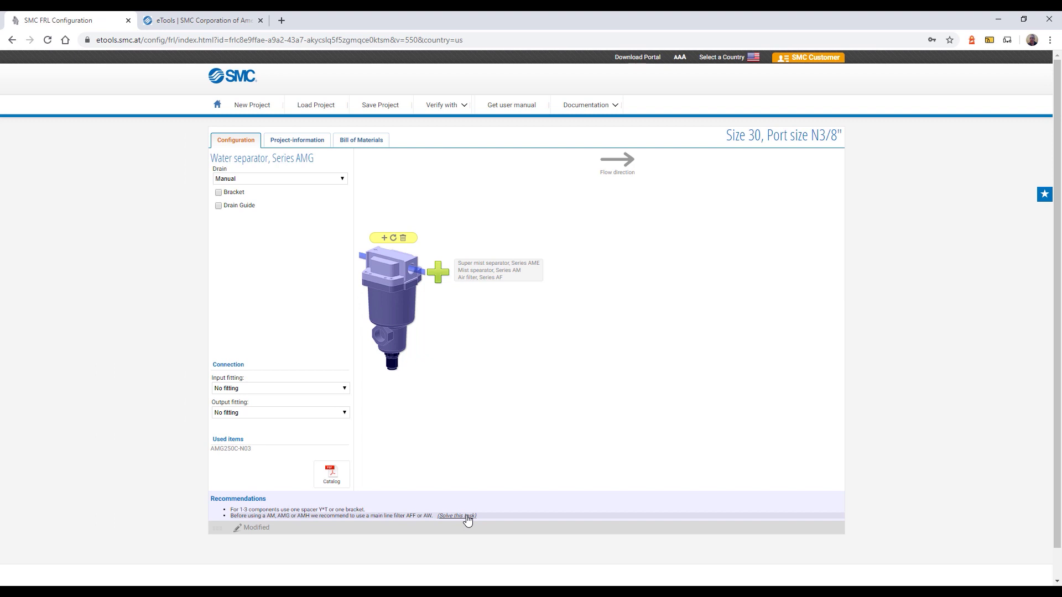
click(468, 516)
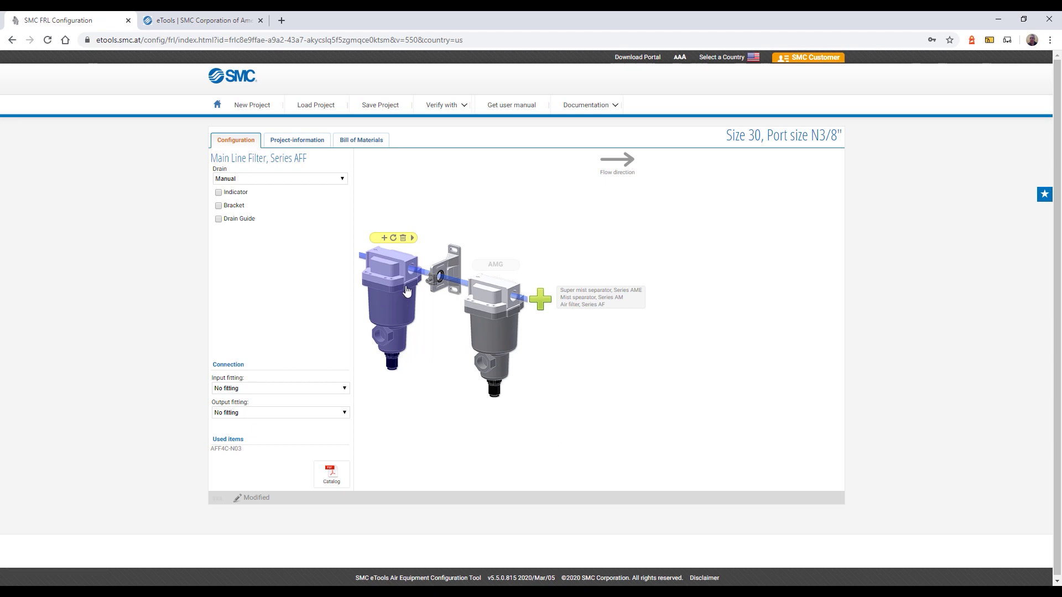
click(451, 271)
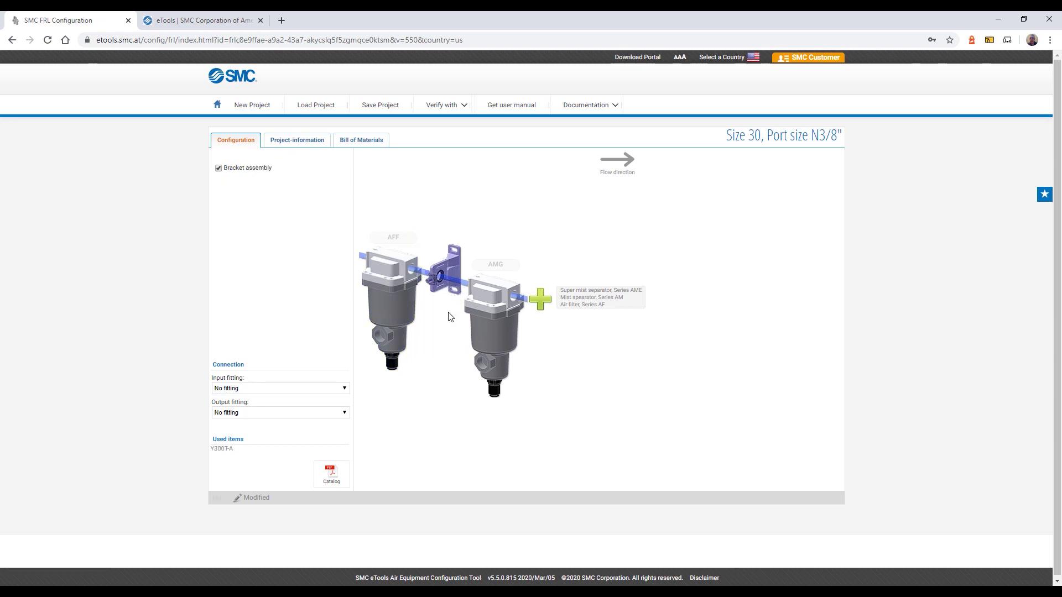
Step: Give the AFF filter an indicator and drain guide without a bracket, making it AFF4C-N03-JT
click(392, 312)
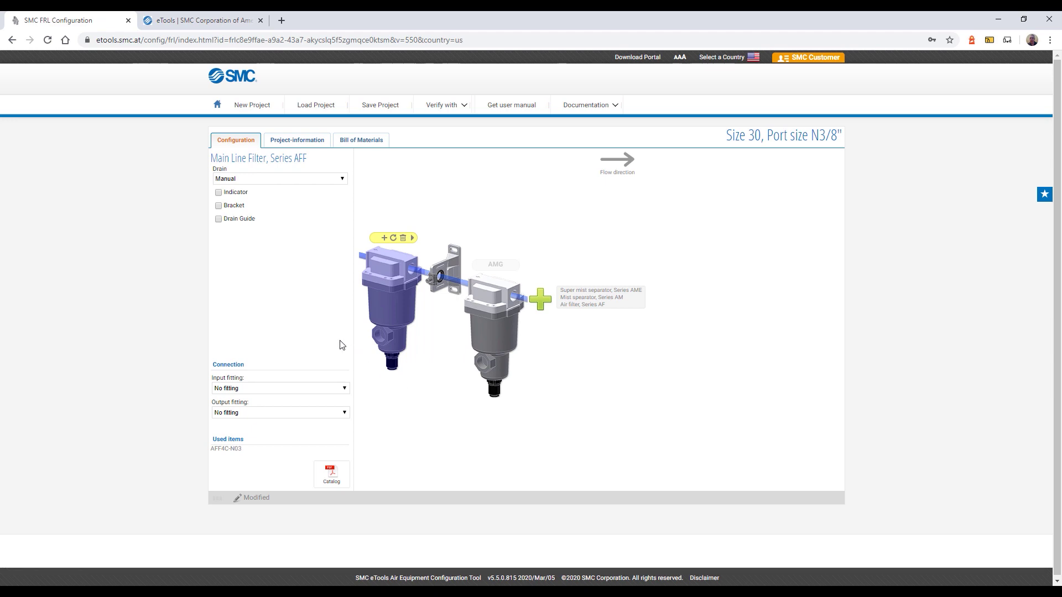
click(218, 193)
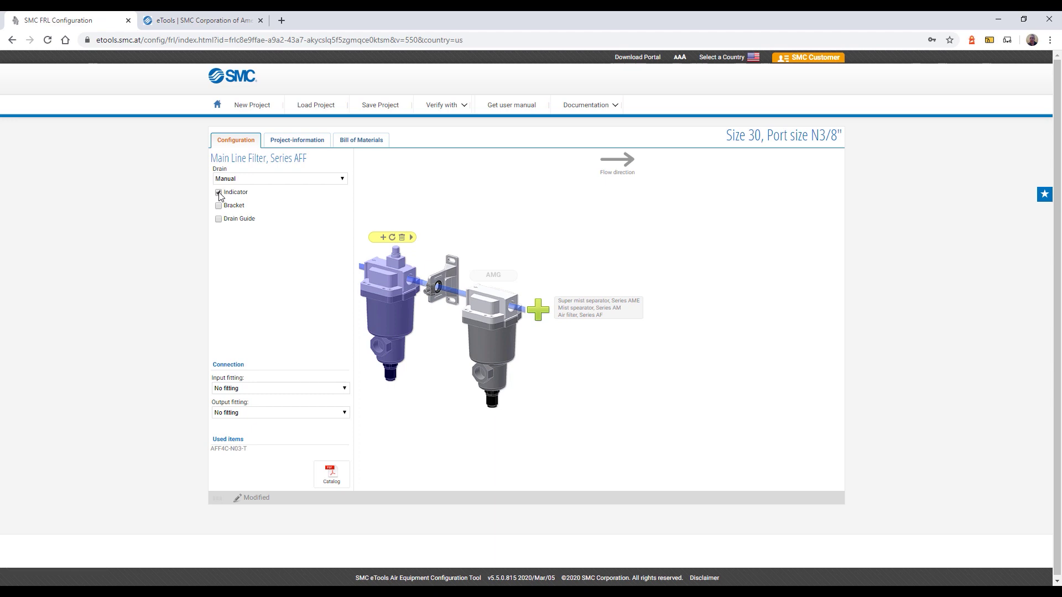
click(218, 193)
click(218, 193)
click(219, 208)
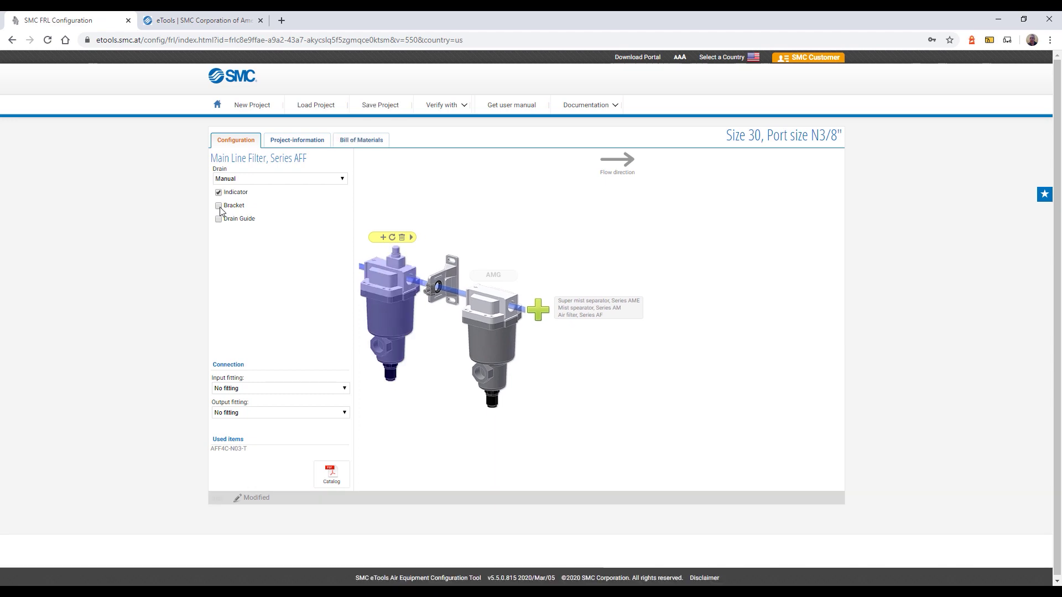
click(219, 206)
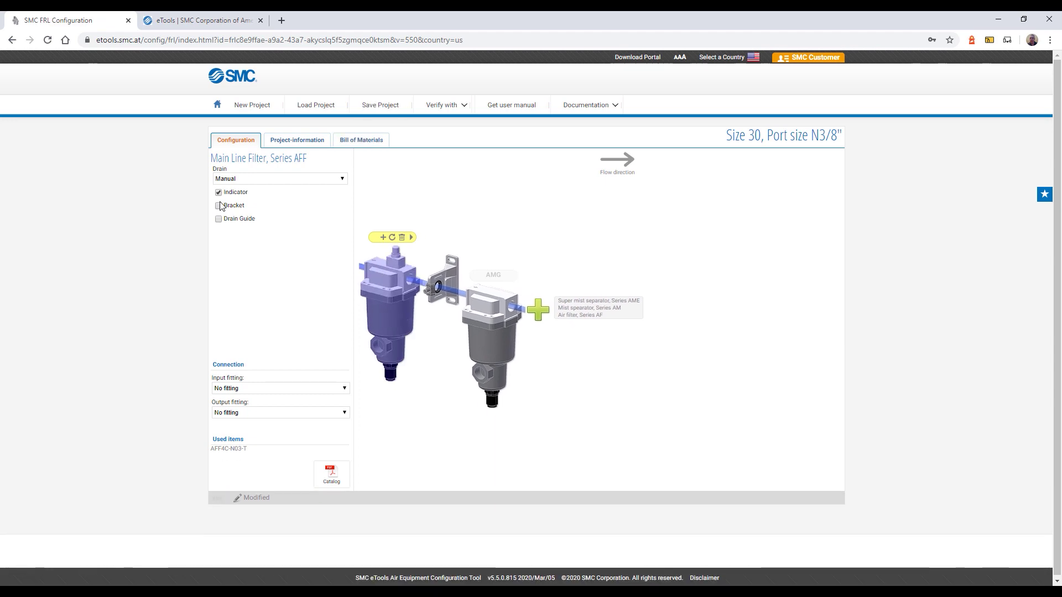
click(218, 193)
click(219, 195)
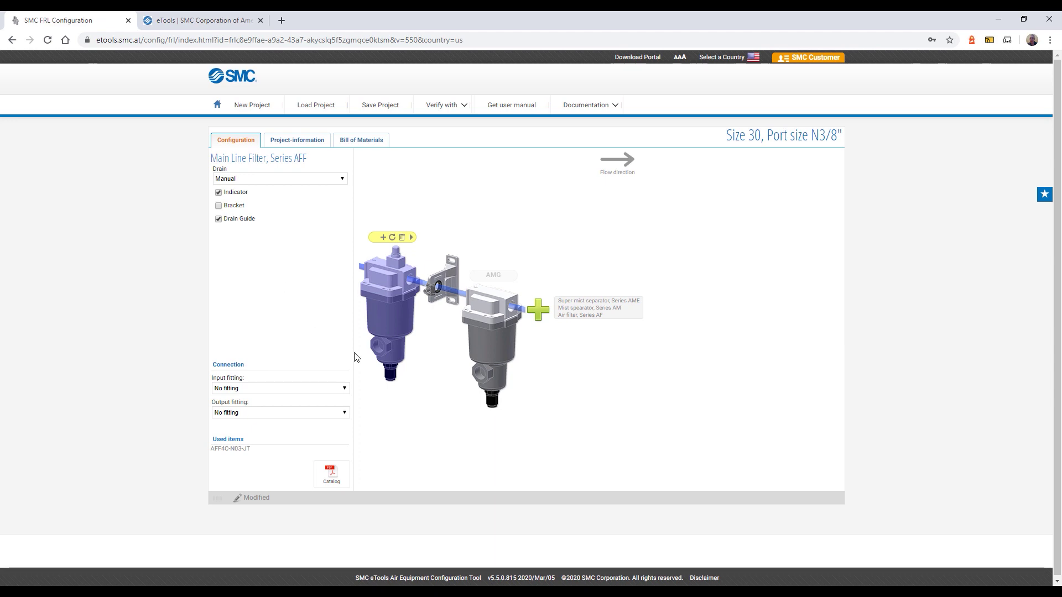
Step: Add a VHS30-N03A-S-Z hand valve and move it to the inlet ahead of the AFF filter
click(540, 316)
scroll(588, 331, down, 2)
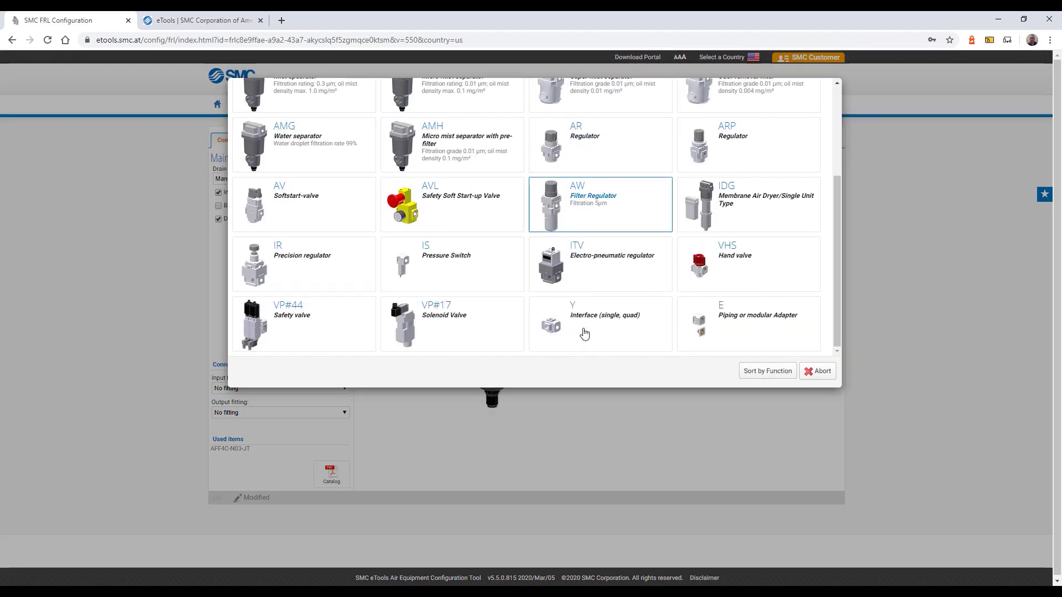
click(766, 277)
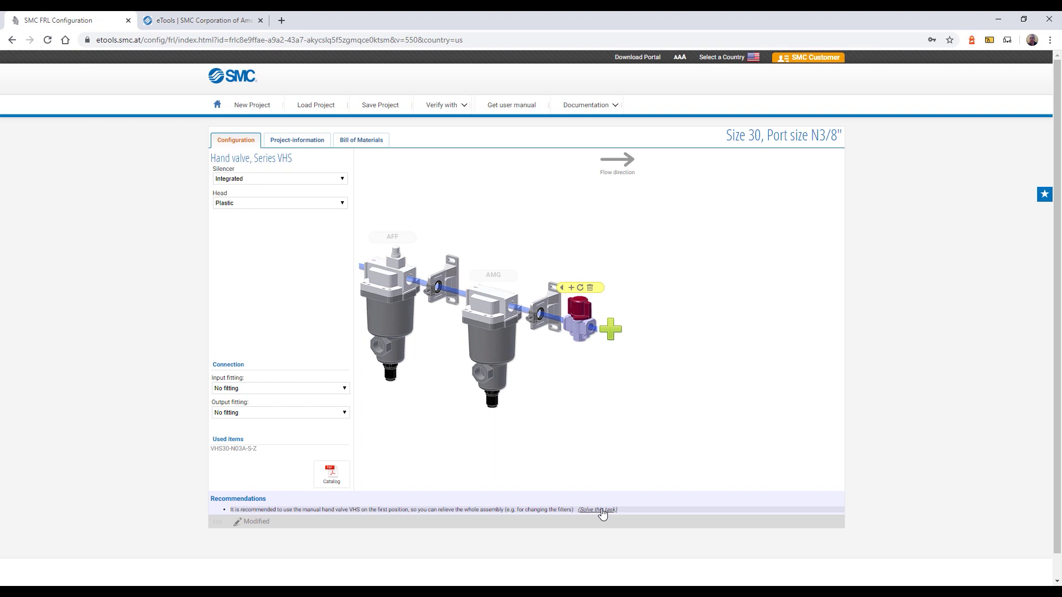
click(604, 512)
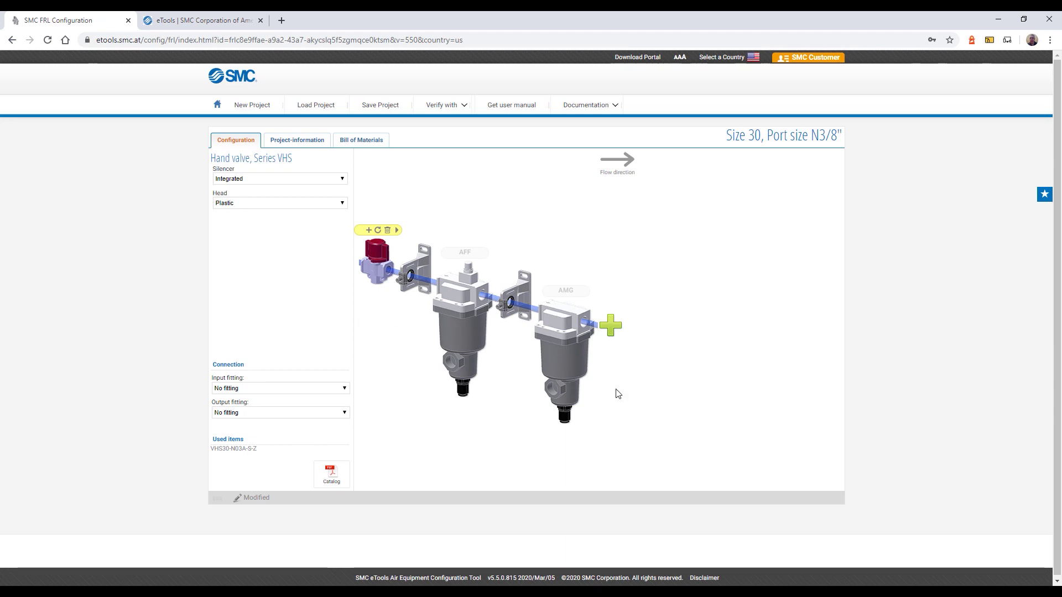
Step: Use a Straight fitting ø3/8" on the inlet and an Elbow fitting ø3/8" on the outlet
click(282, 388)
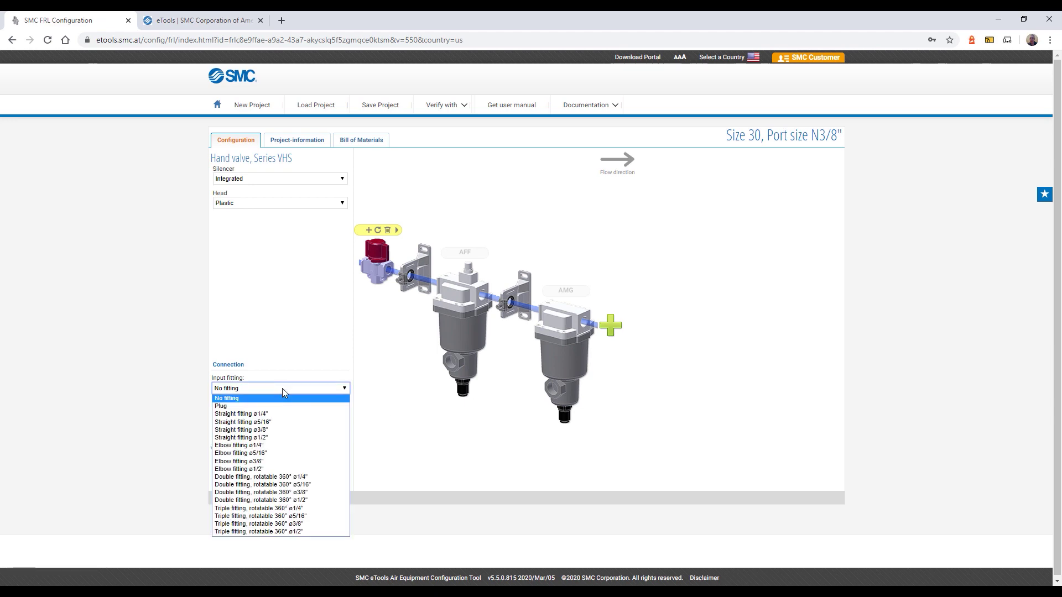
click(275, 430)
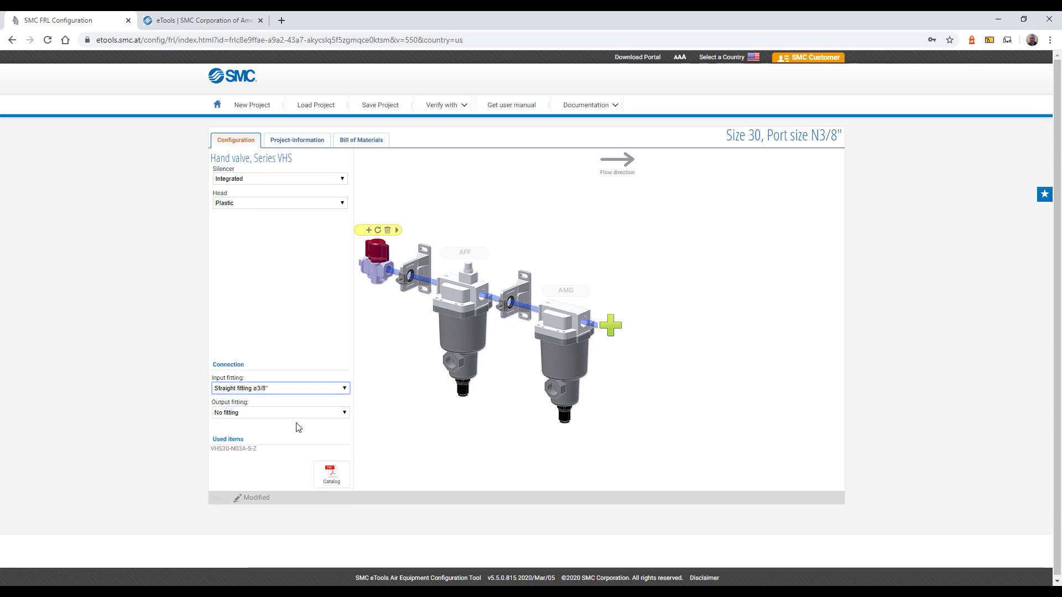
click(308, 415)
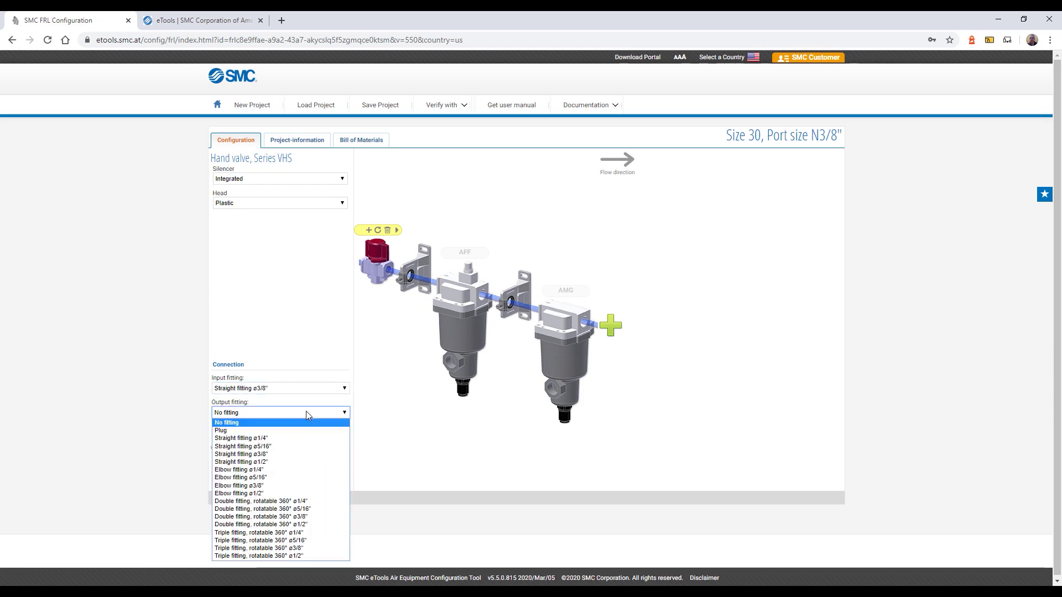
click(309, 486)
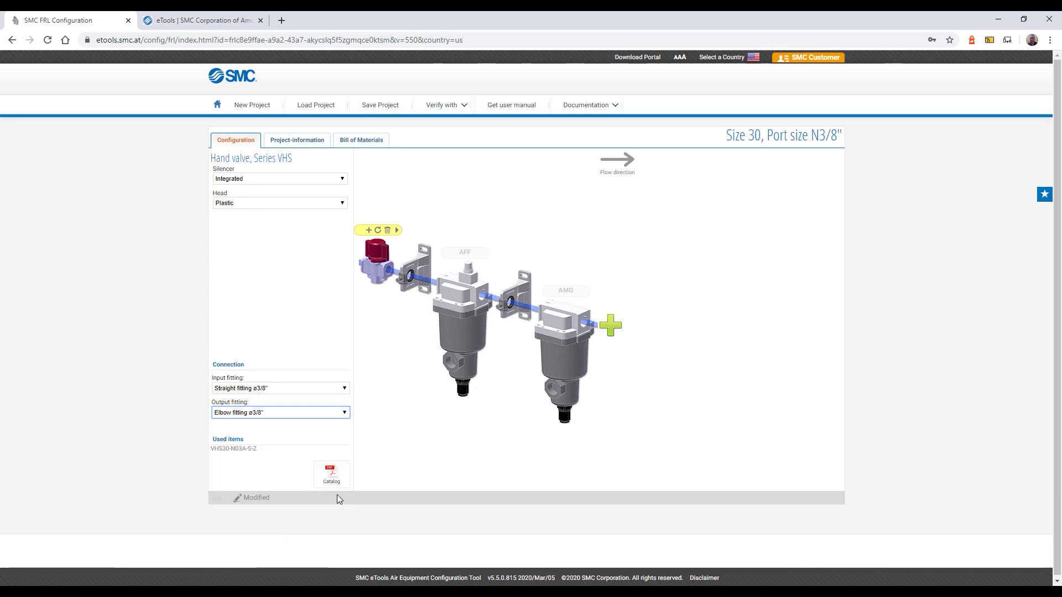
Step: Fill in the customer's phone, a project description and extra info 'Project details can b', then view the six-part BOM
click(372, 144)
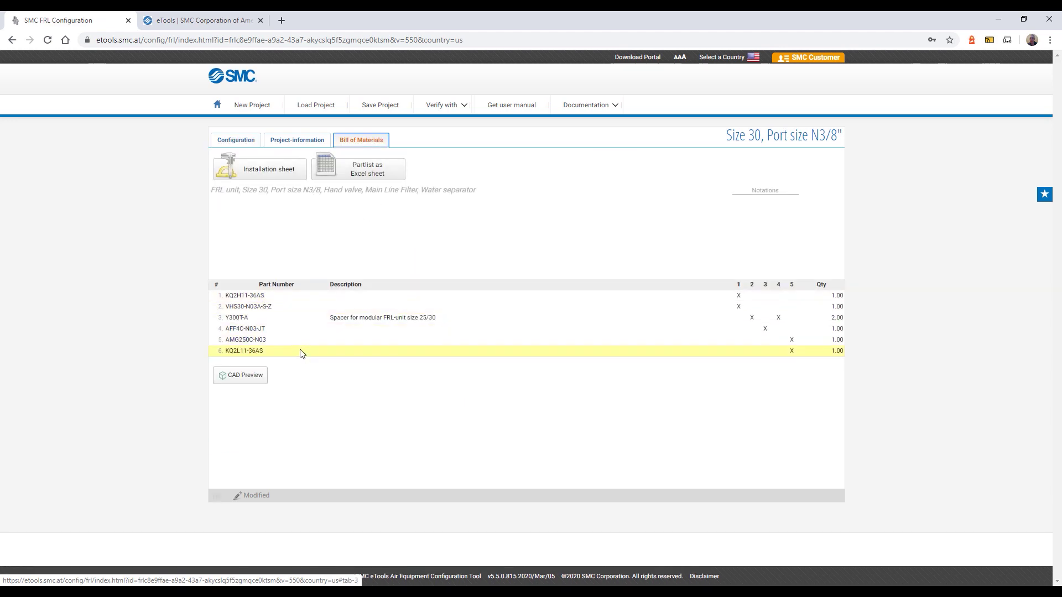
click(309, 146)
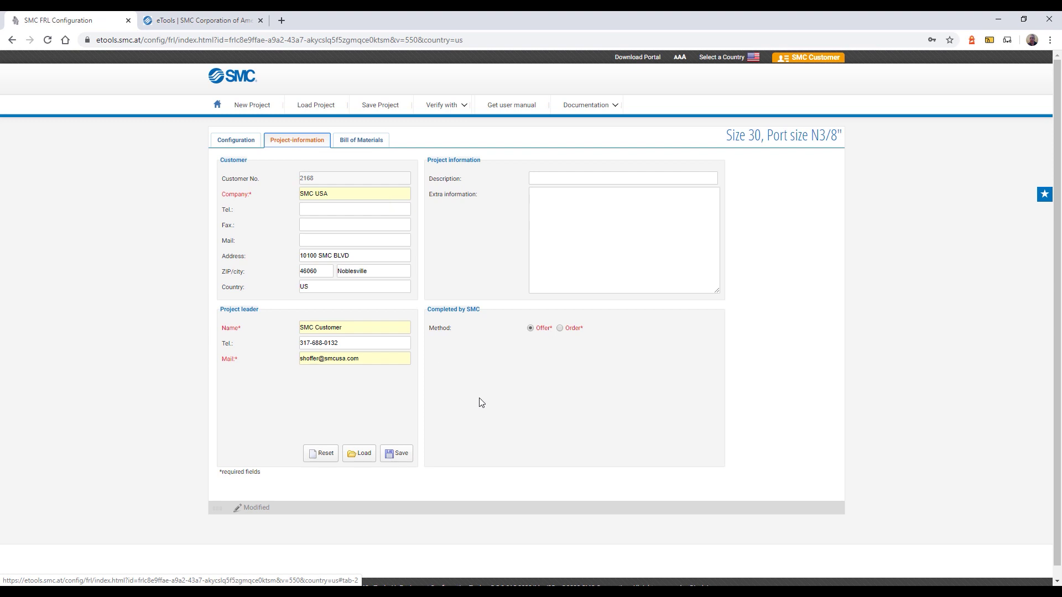
click(340, 210)
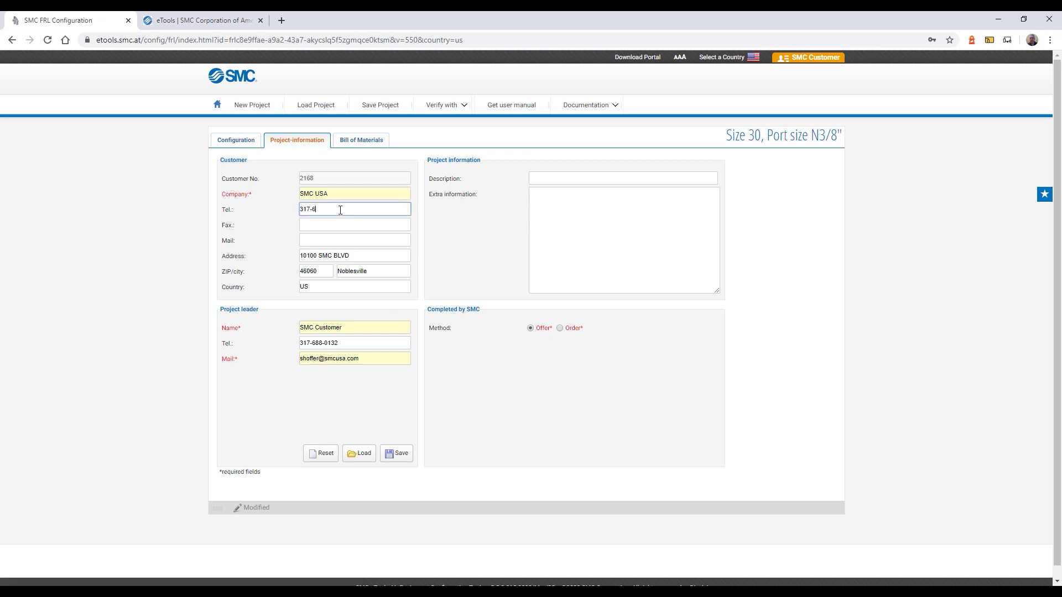
click(532, 179)
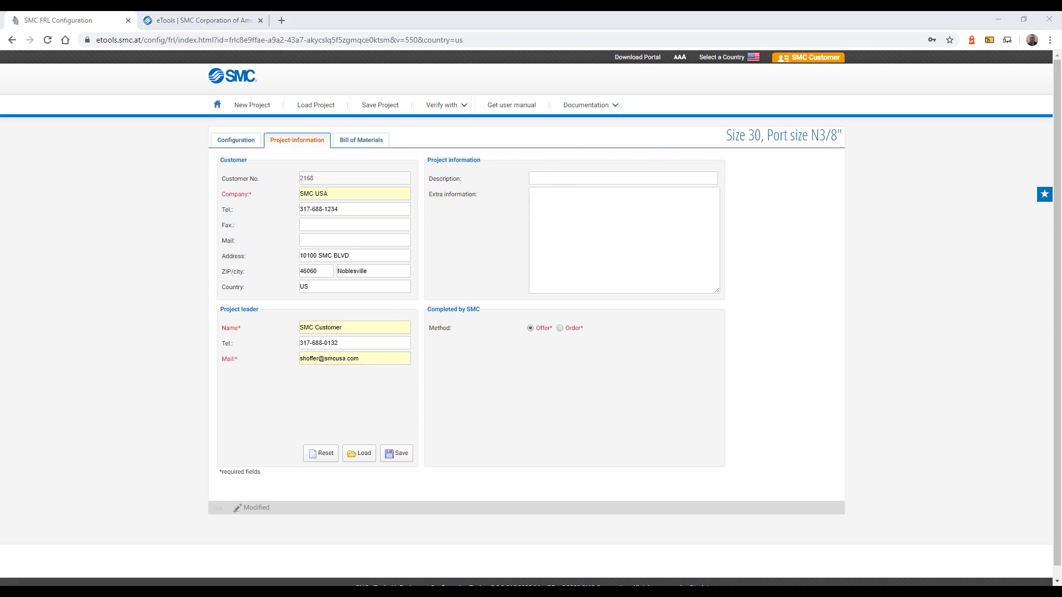
click(584, 182)
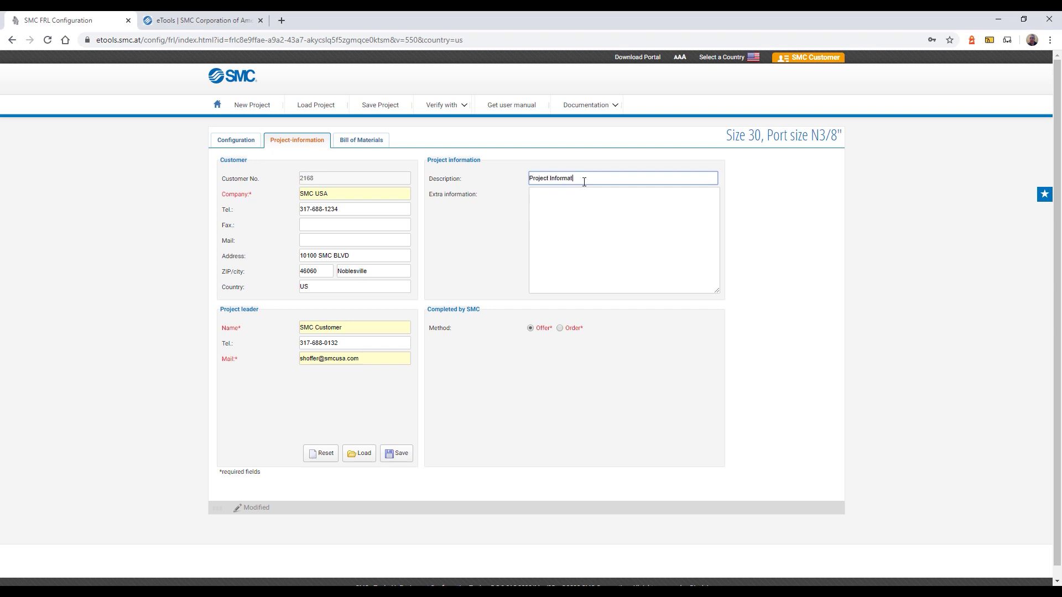
key(Tab)
text(Project details can b)
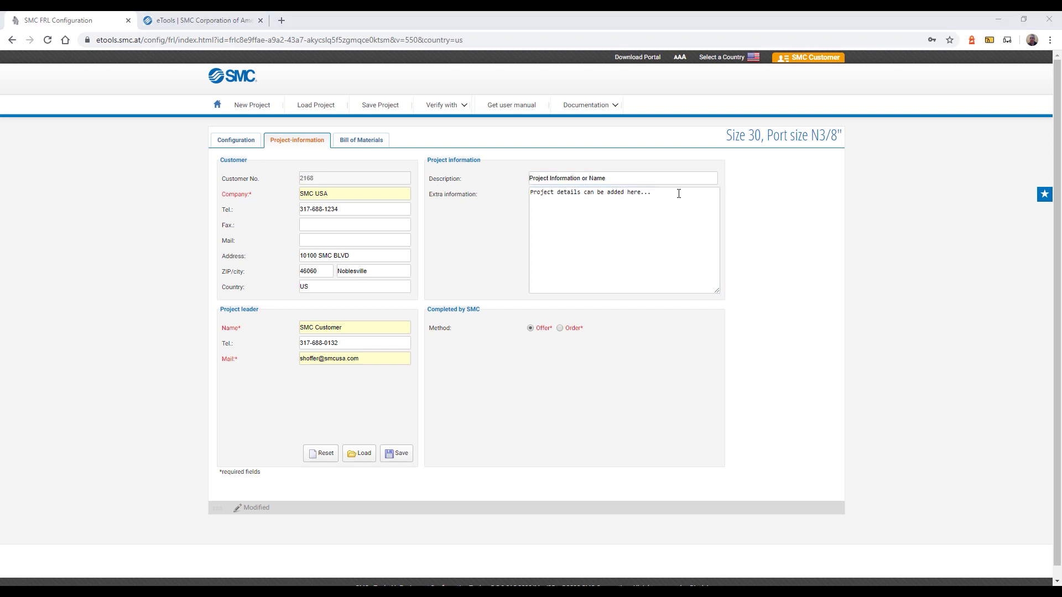
click(372, 146)
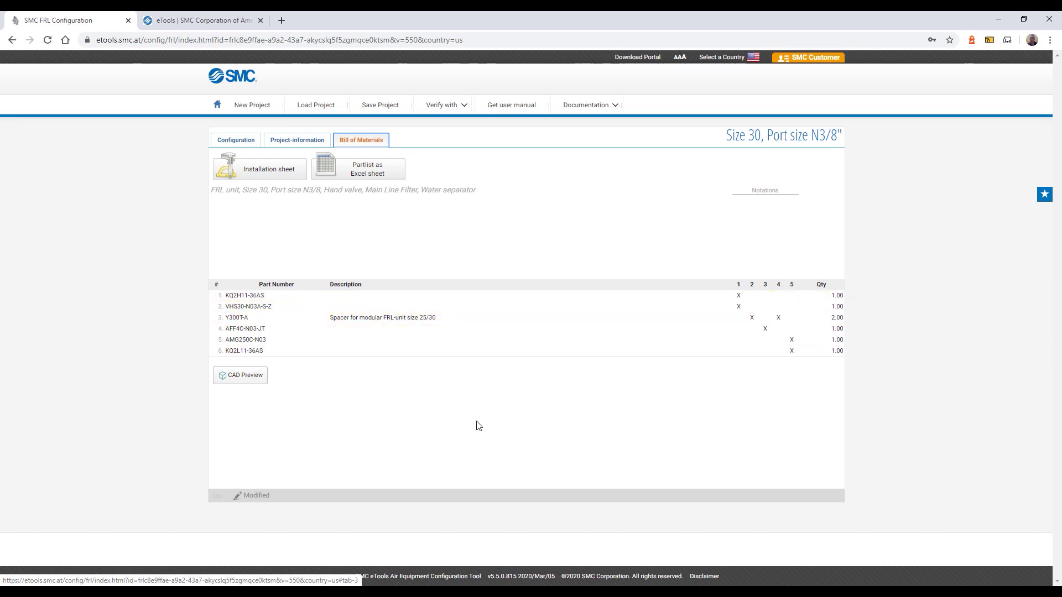
Step: Show the FRL assembly's 3D CAD preview and rotate the model to inspect it
click(249, 376)
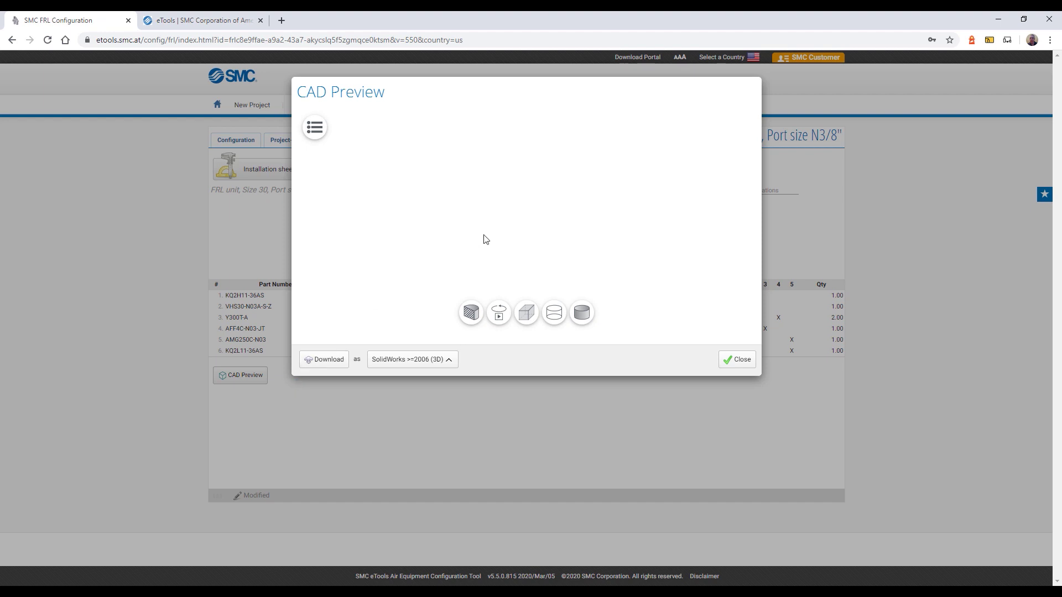
scroll(546, 232, up, 5)
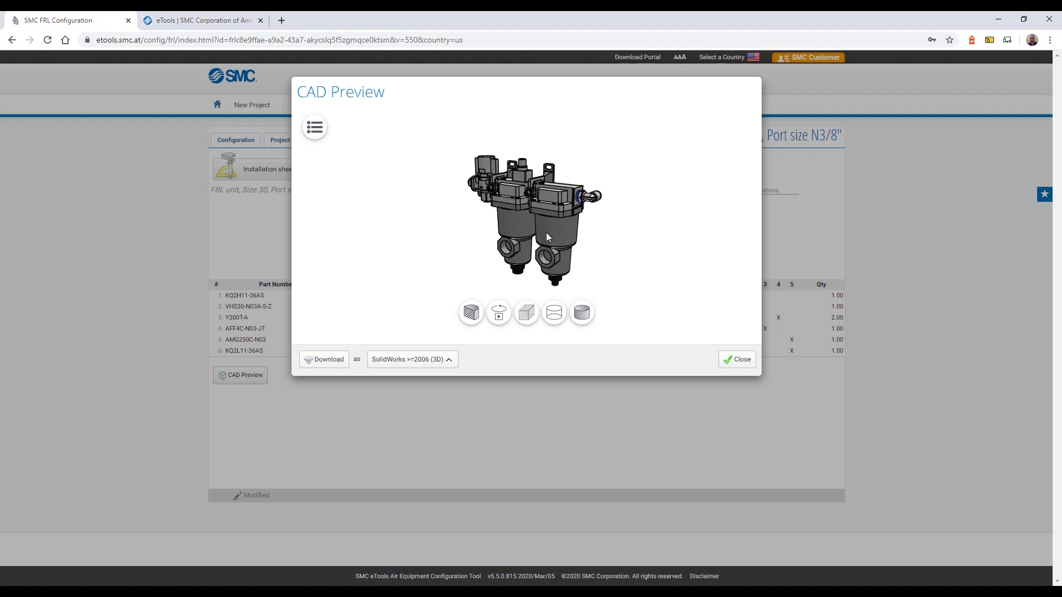
drag(540, 228, 290, 324)
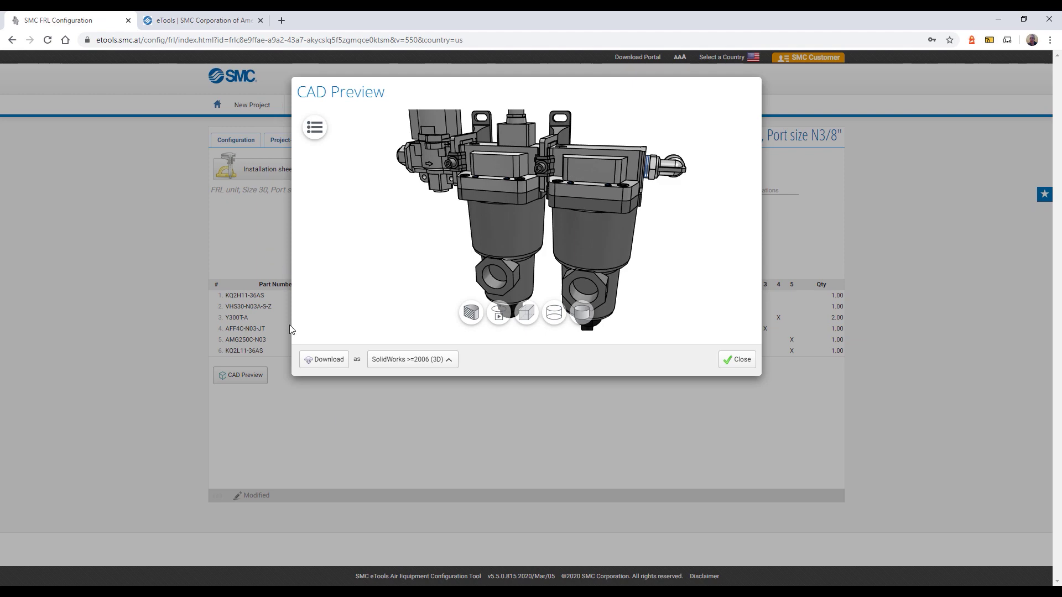
Step: Download the CAD model as a zip in SolidWorks >=2006 (3D) format
click(424, 361)
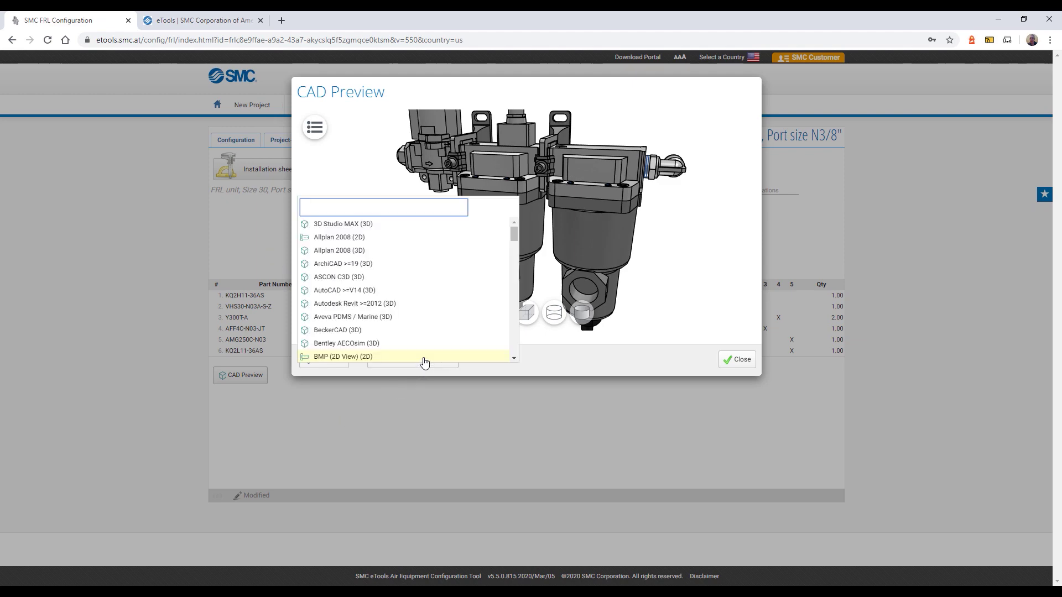
scroll(424, 359, down, 15)
scroll(424, 360, down, 5)
click(372, 319)
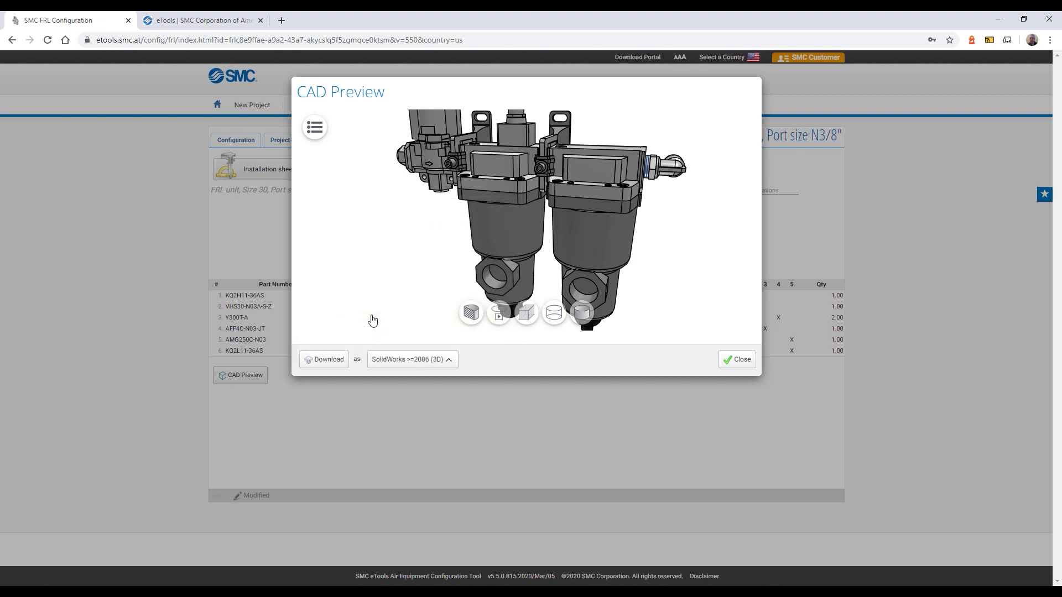
click(328, 360)
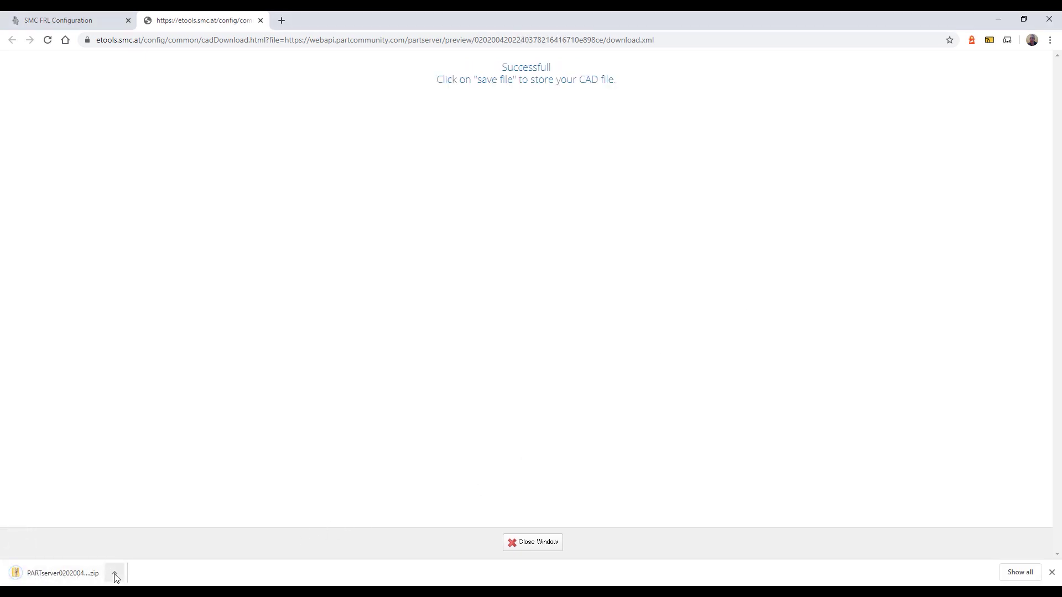
click(118, 573)
Step: Extract the downloaded zip in its folder with 7-Zip's Extract Here
click(143, 537)
right_click(336, 117)
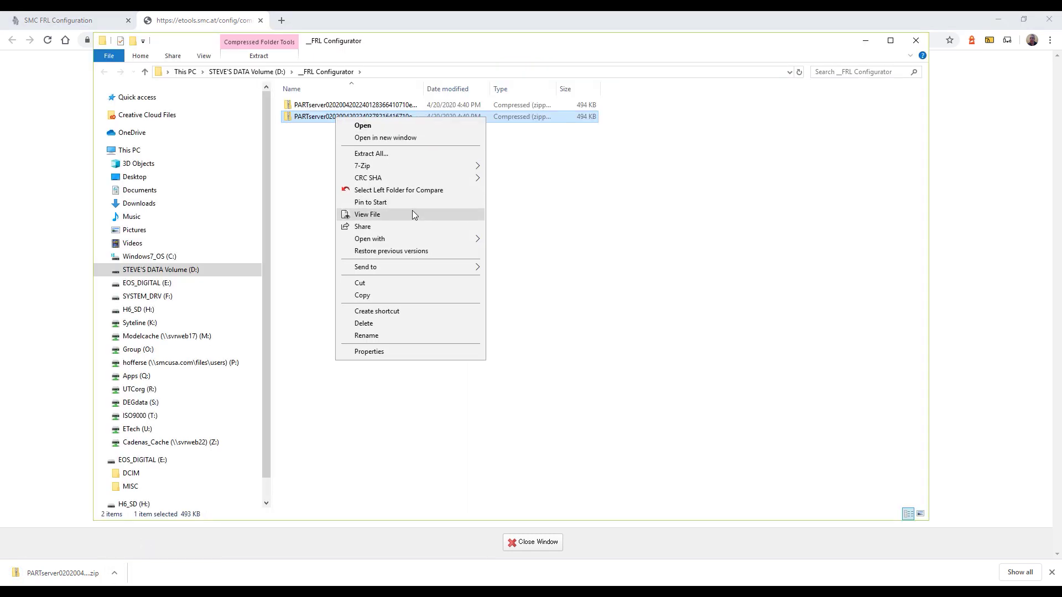
mouse_move(413, 165)
click(556, 215)
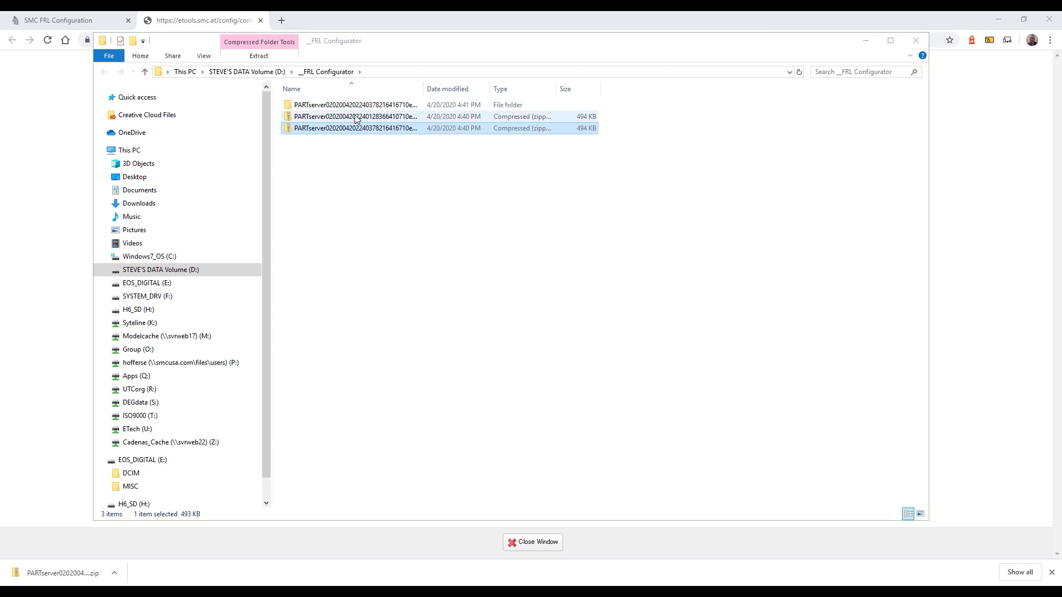
Step: Open the extracted SOLIDWORKS folder and re-sort by name to list the .sldasm first
click(354, 106)
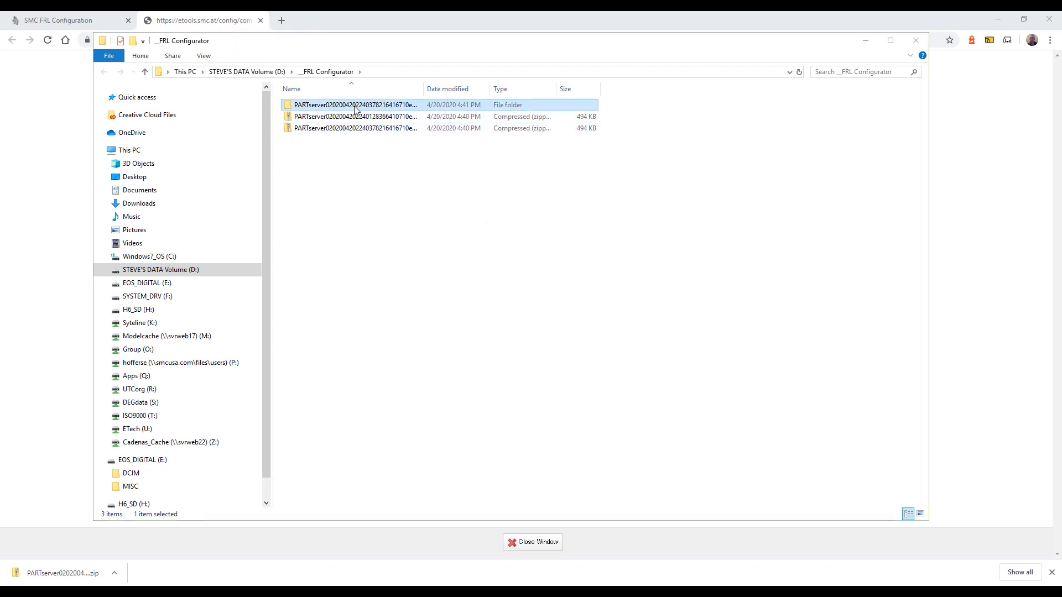
double_click(354, 108)
click(332, 110)
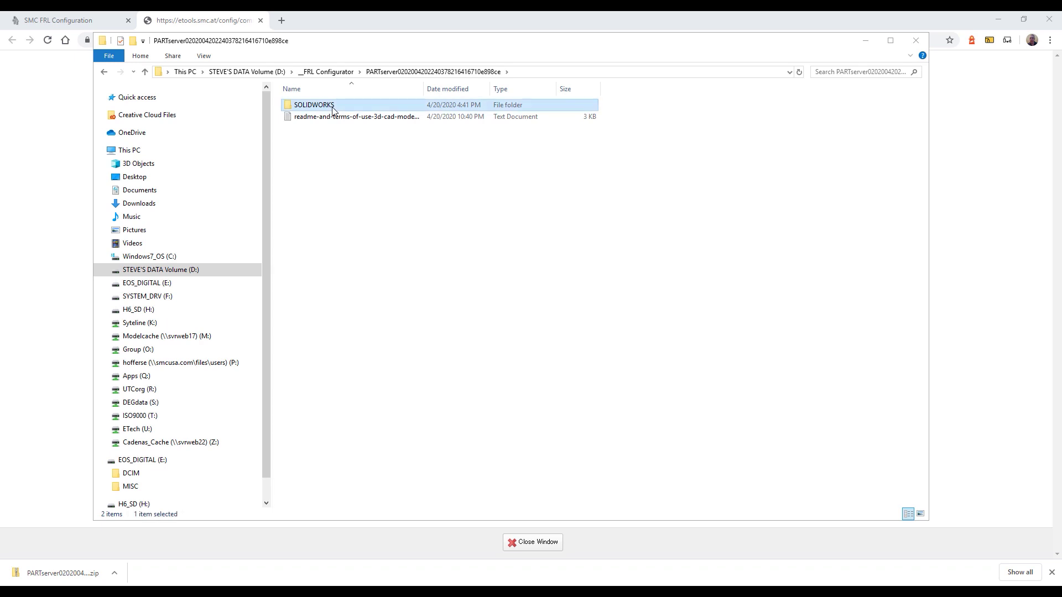
double_click(333, 108)
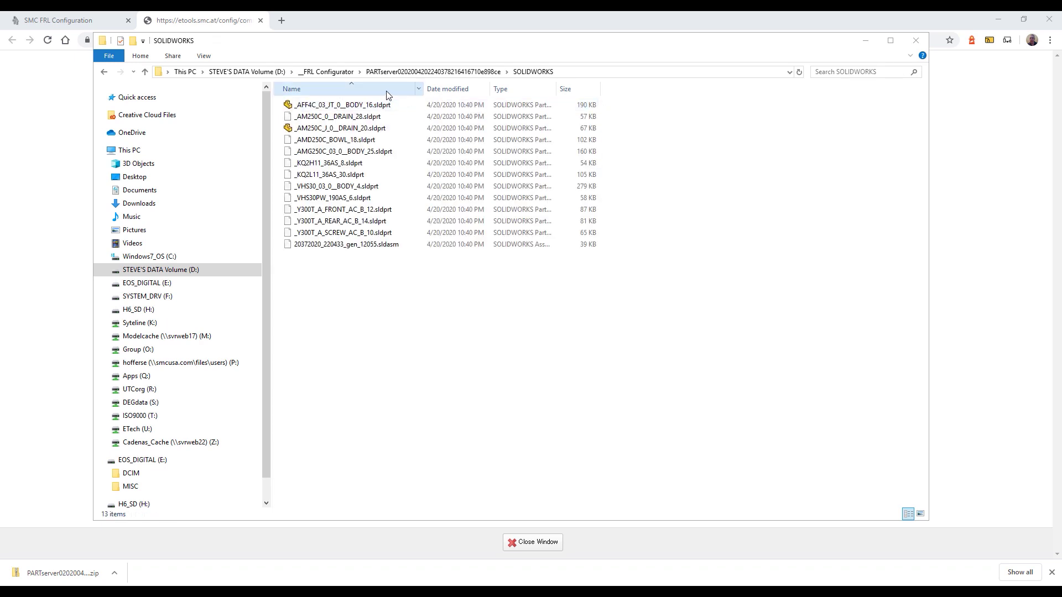
click(387, 91)
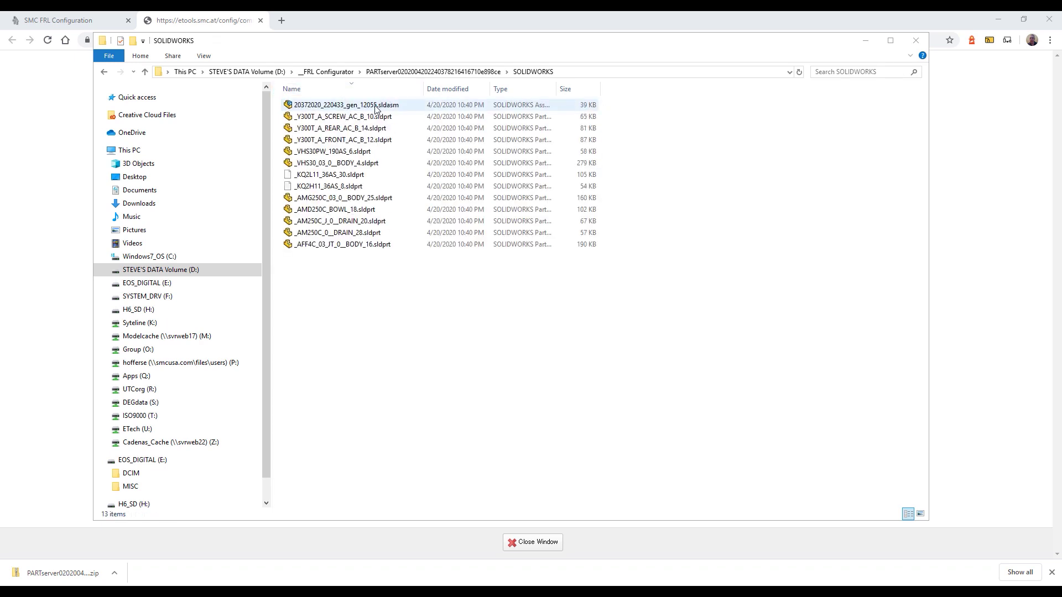
Step: Open 20372020_220433_gen_12055.sldasm in SOLIDWORKS and zoom to fit the whole assembly
click(374, 106)
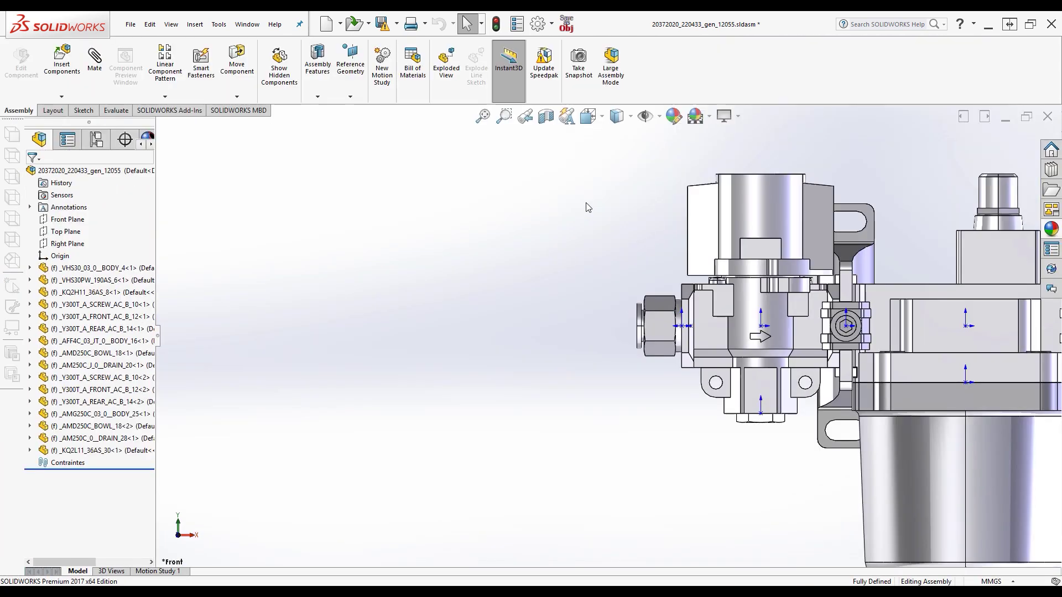
scroll(631, 263, up, 6)
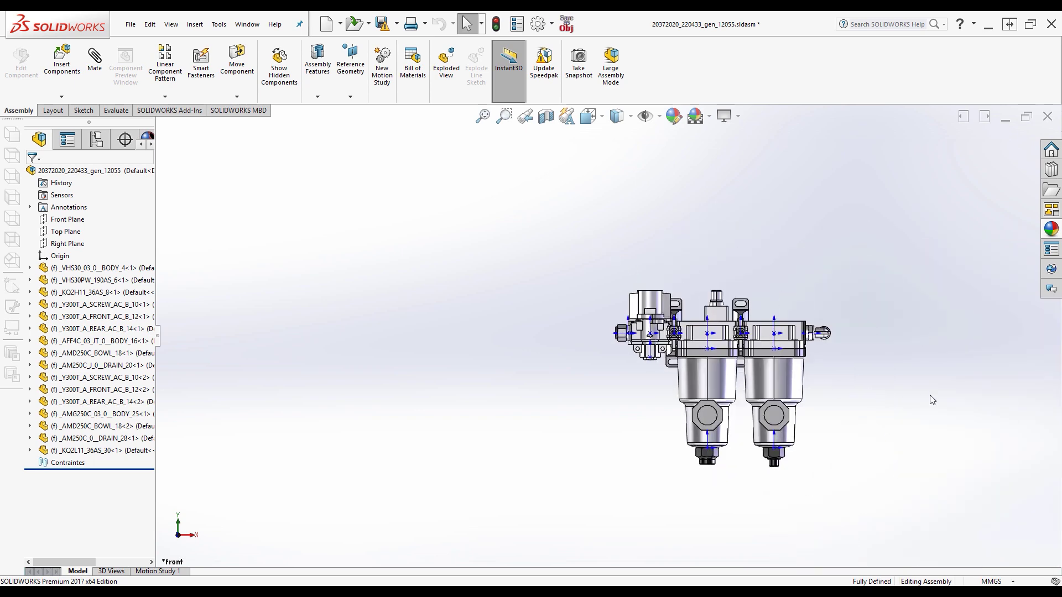
key(f)
Step: Rotate the view with the arrow keys to inspect the assembly from side and above
key(Left)
key(Left)
key(Left)
key(Left)
key(Left)
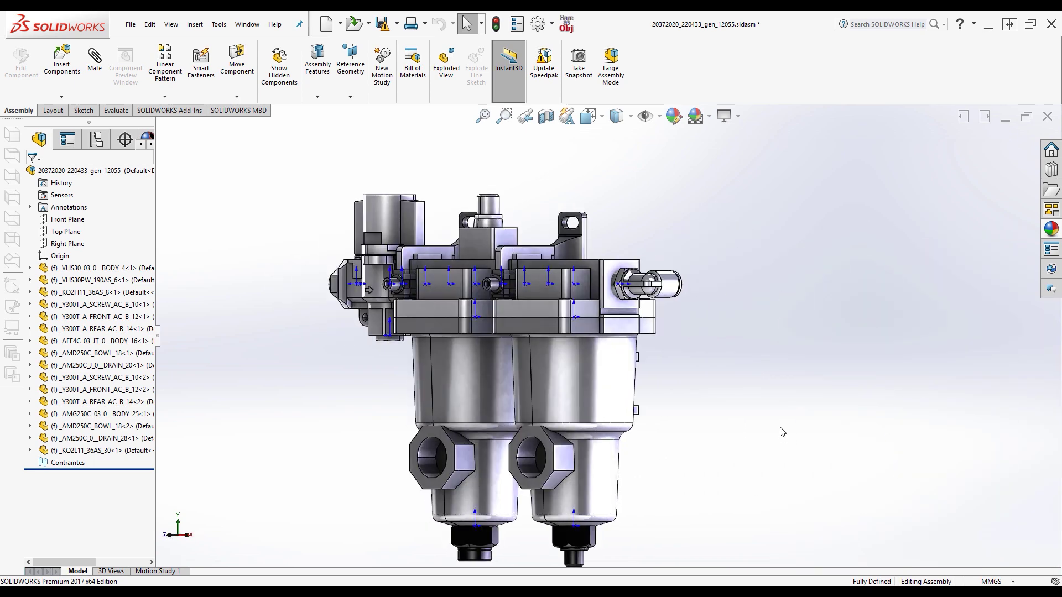
key(Down)
key(Down)
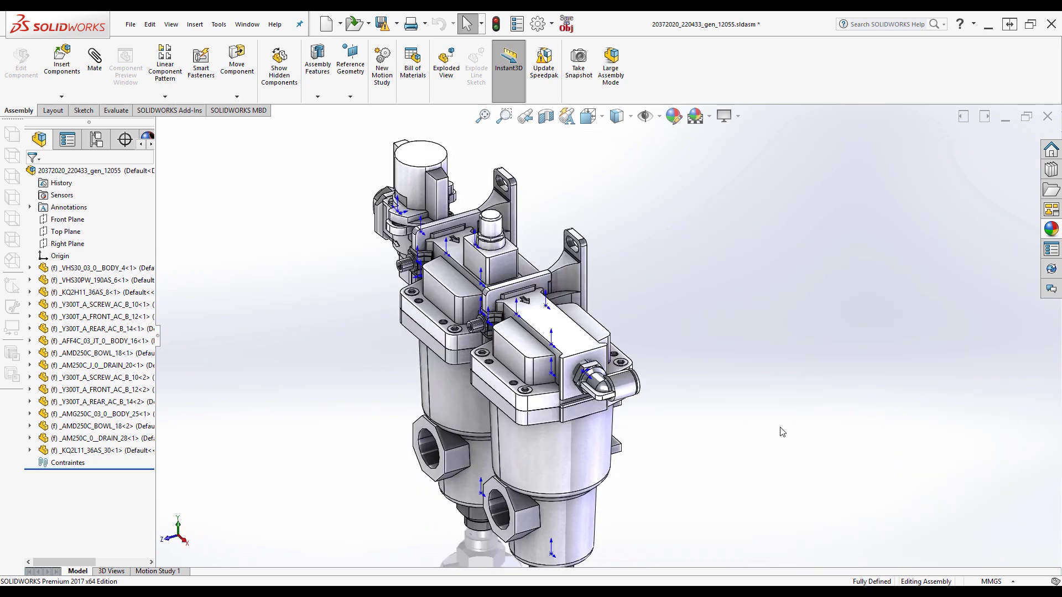
key(Up)
key(Up)
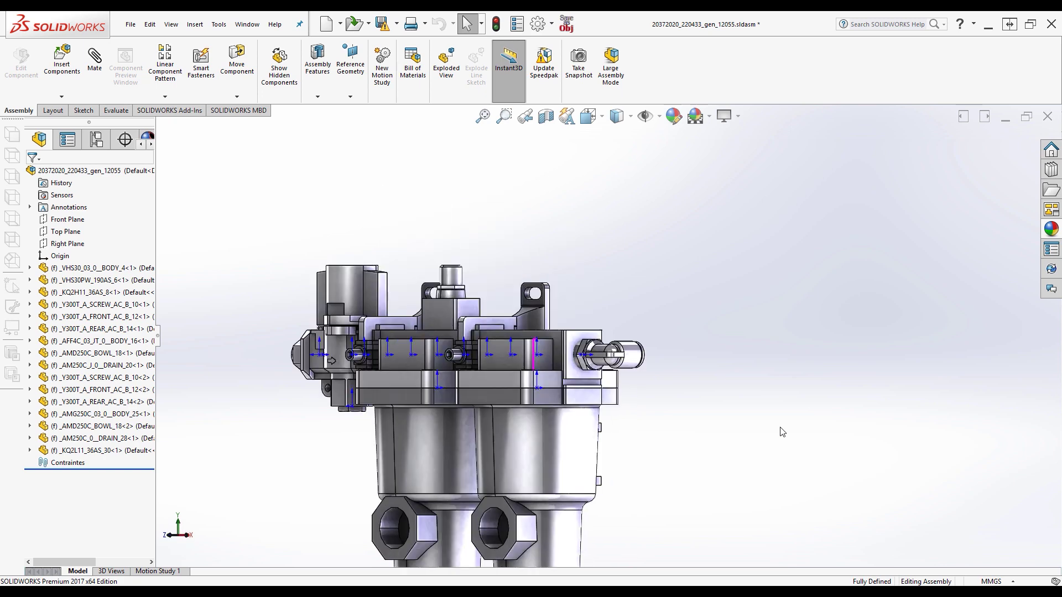
key(Left)
key(Left)
key(Left)
key(Left)
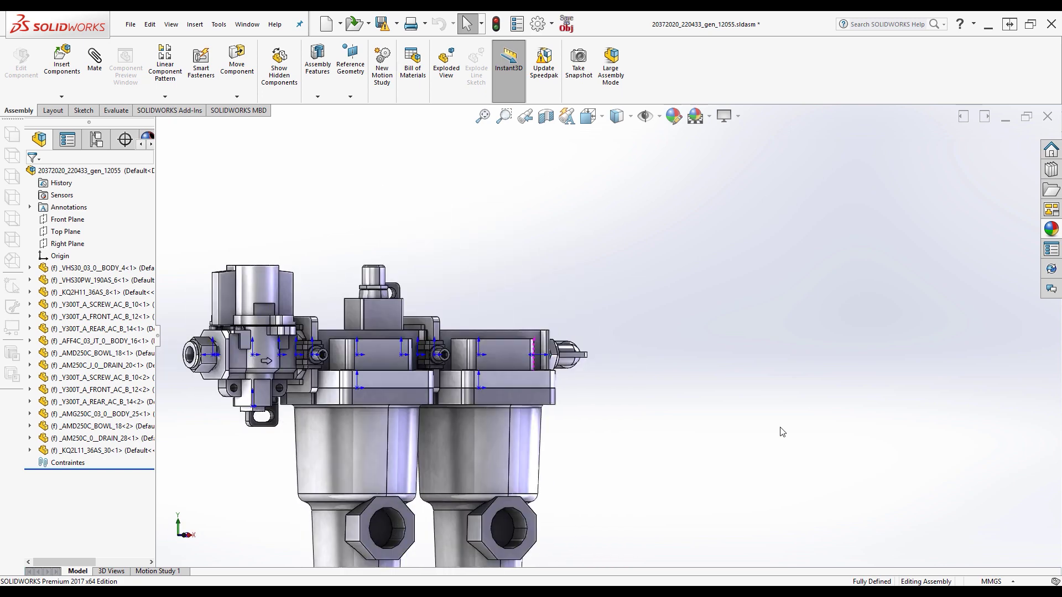
key(Left)
key(Left)
key(Down)
key(Down)
key(Down)
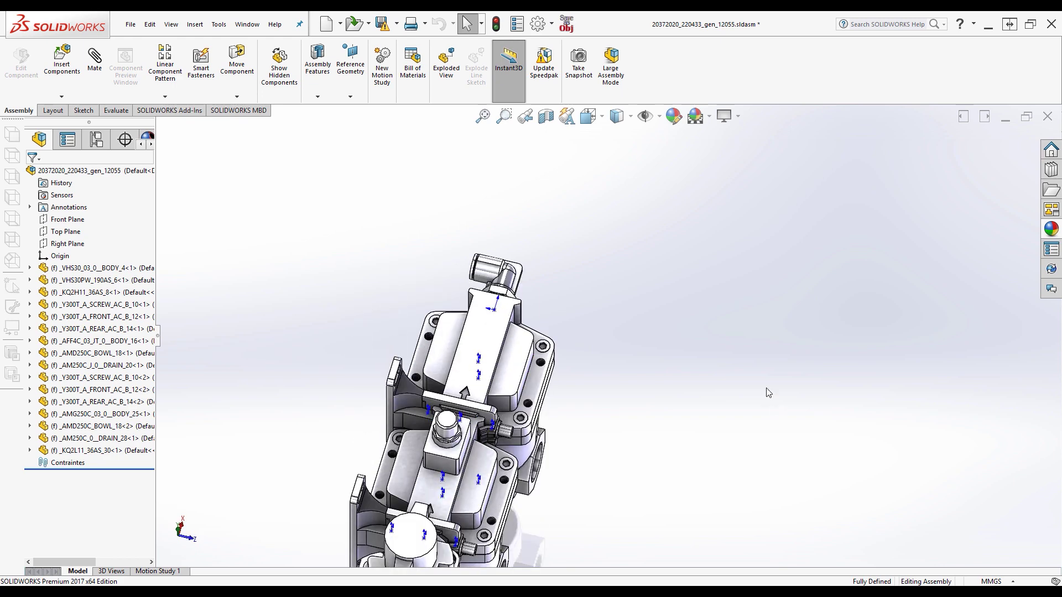